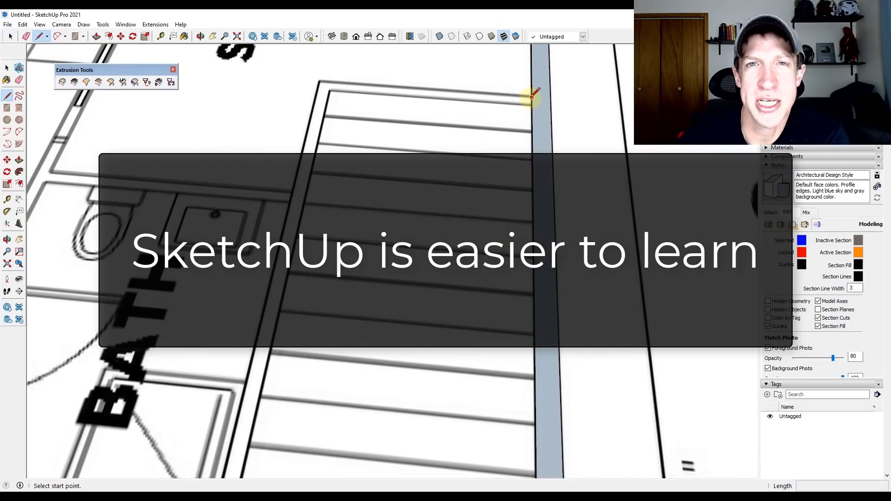
Trace the outer edge of the stair wall on the floor plan, from the already traced wall to the stair corner.
click(531, 95)
click(319, 82)
scroll(319, 81, down, 5)
scroll(287, 310, up, 3)
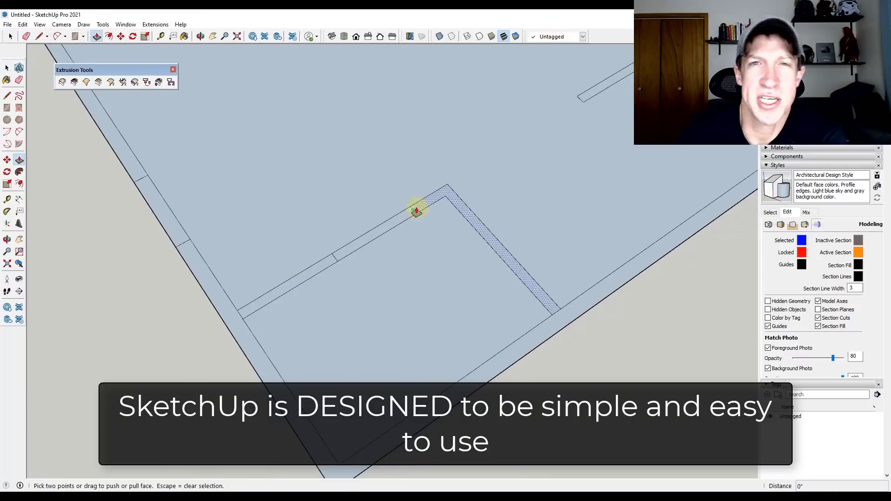
Draw two lines across the exterior wall beside the living room to mark opening edges on the floor plan.
key(space)
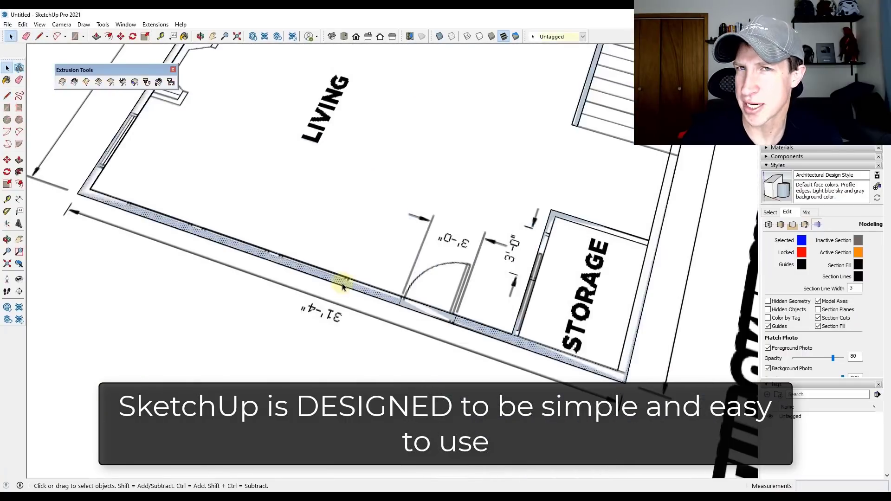
scroll(350, 278, up, 5)
key(l)
click(351, 279)
click(343, 300)
click(175, 214)
click(167, 237)
Select the exterior wall segments around the whole building perimeter.
middle_drag(322, 265, 367, 242)
click(312, 276)
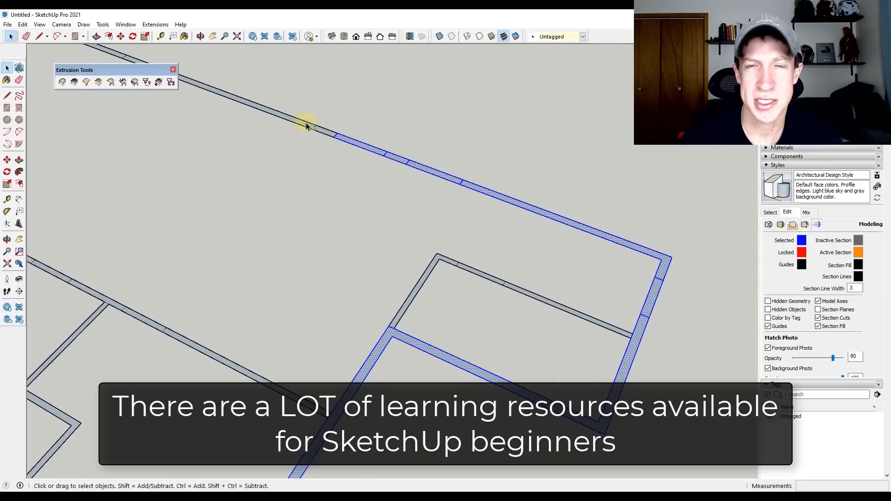
shift+click(306, 124)
scroll(316, 144, up, 3)
shift+click(320, 138)
shift+middle_drag(252, 114, 487, 199)
shift+click(174, 132)
shift+middle_drag(121, 195, 218, 178)
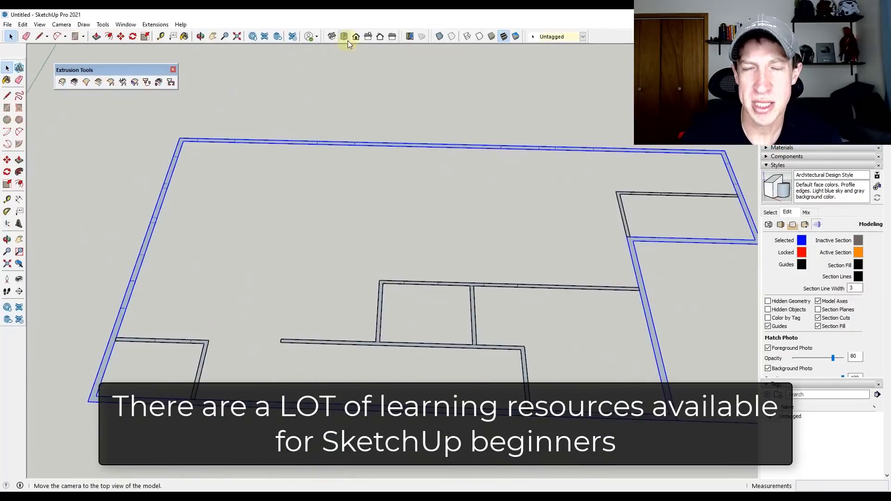
click(345, 36)
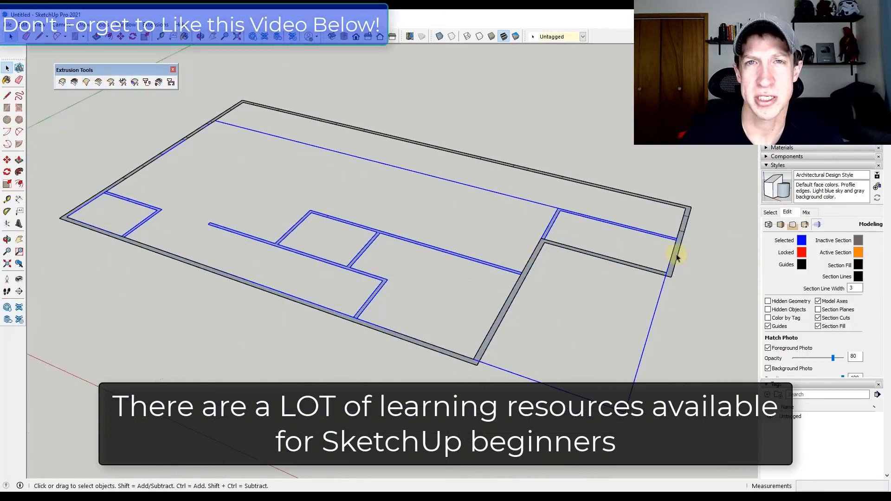
Open the exterior wall group for editing and reverse its wall faces.
double_click(676, 252)
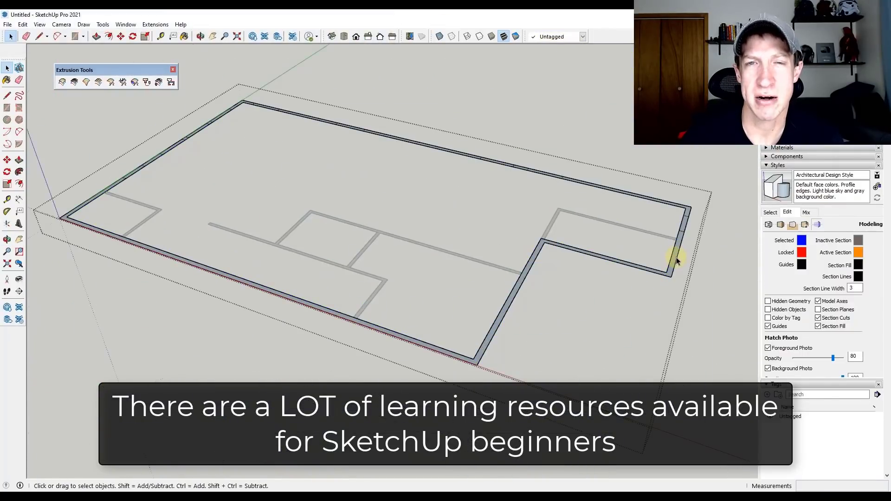
right_click(679, 237)
click(700, 325)
click(642, 301)
Push/Pull the exterior wall segments up to one common wall height, leaving the door and window openings at floor level.
middle_drag(642, 300, 666, 272)
key(p)
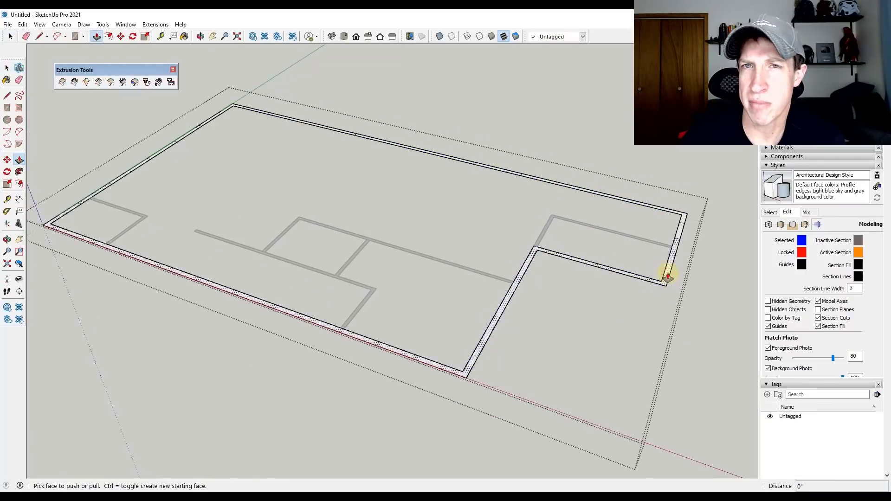
click(667, 275)
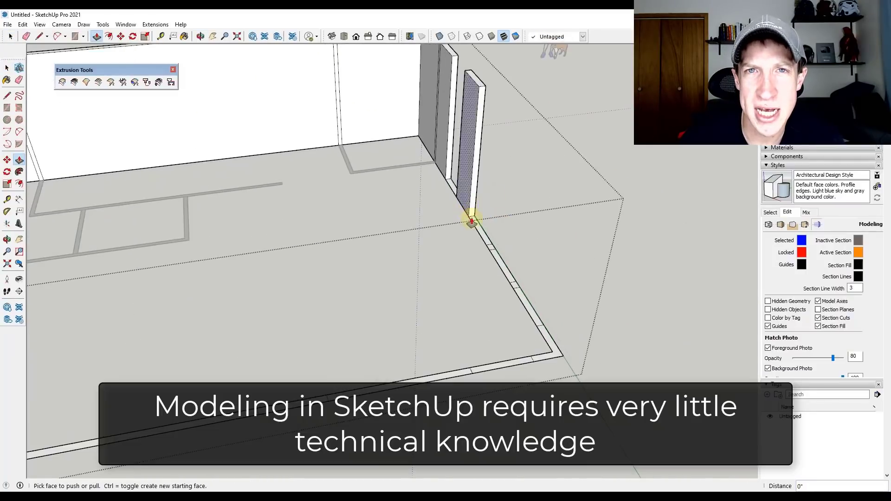
scroll(464, 208, up, 3)
double_click(531, 242)
double_click(583, 275)
double_click(680, 343)
scroll(549, 294, down, 5)
double_click(549, 293)
double_click(469, 341)
double_click(449, 347)
double_click(414, 375)
middle_drag(631, 281, 435, 364)
Copy the base face of the doorway 7' straight up between the two adjoining wall segments.
key(space)
scroll(519, 335, up, 6)
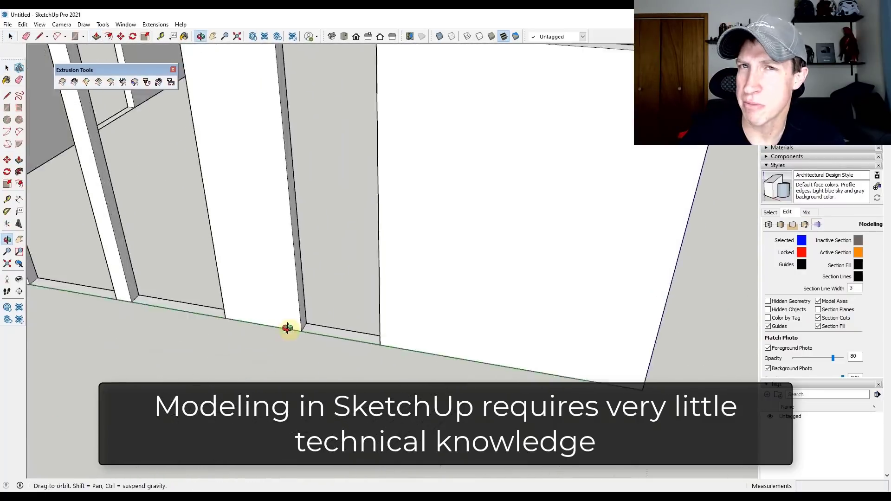
scroll(352, 336, down, 3)
click(418, 349)
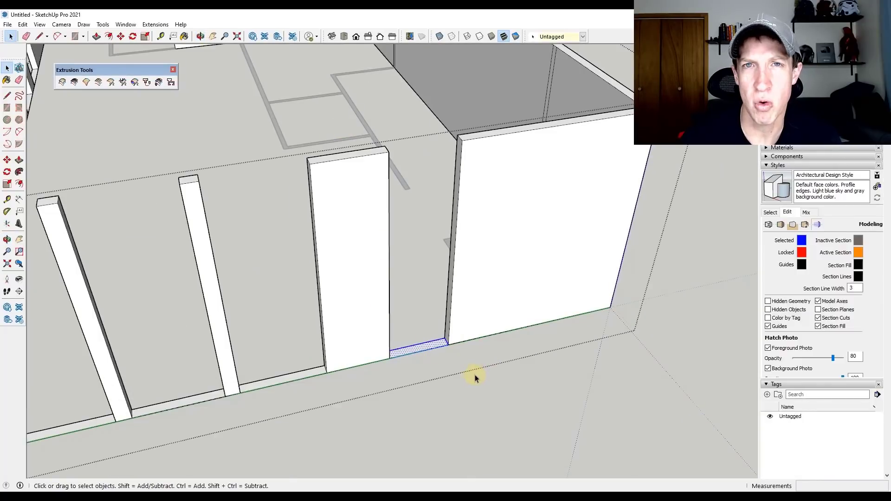
key(m)
click(450, 347)
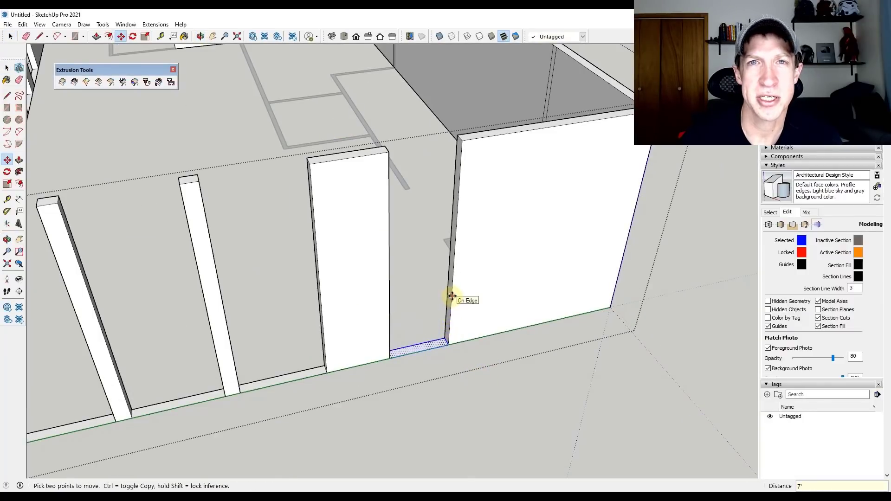
click(448, 345)
key(ctrl)
text(7')
key(Return)
Push/Pull the copied face up to the wall top to form the header above the doorway.
key(space)
click(427, 233)
key(p)
drag(427, 232, 462, 141)
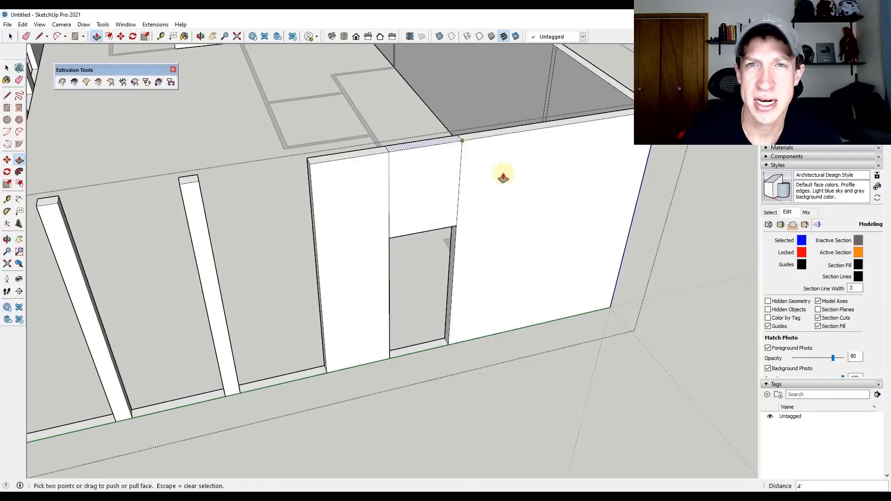
Push/Pull the base of the window opening nearest the doorway up to sill height.
scroll(570, 189, down, 3)
key(space)
scroll(353, 335, up, 3)
key(p)
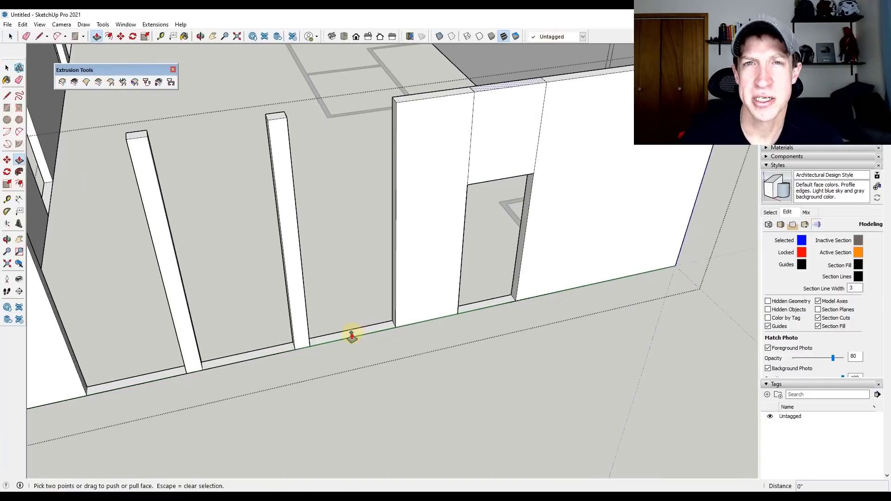
click(352, 338)
click(393, 287)
Copy the window sill's top face up to the door header's underside level and extrude the copy to the wall top.
key(space)
click(374, 288)
key(m)
click(395, 284)
key(ctrl)
click(467, 186)
key(p)
click(390, 191)
click(394, 99)
Raise the base of the next window opening to sill height and draw the outline for its header.
key(p)
click(354, 331)
click(398, 283)
key(l)
click(384, 203)
click(380, 197)
scroll(379, 196, up, 1)
key(r)
click(286, 320)
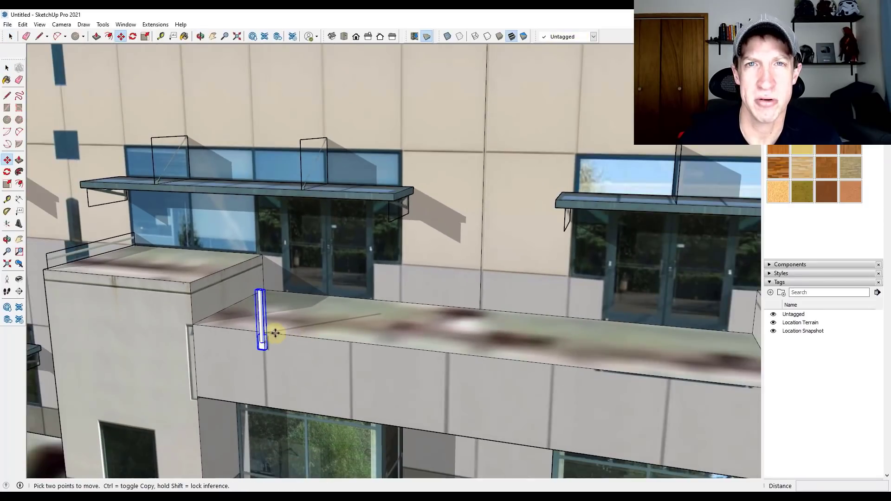
Copy the railing post to the far end of the roof edge and divide the span by 3, 4 and finally 10.
click(275, 333)
key(ctrl)
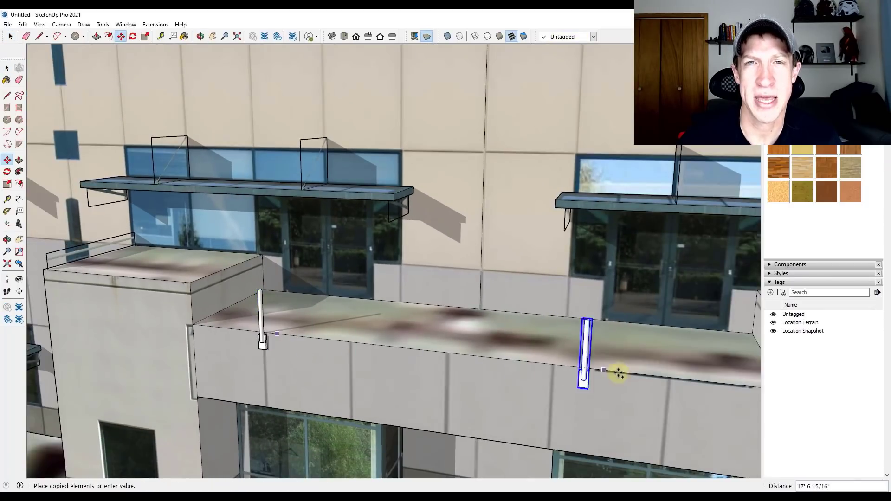
click(690, 379)
text(/3)
key(Return)
text(/4)
key(Return)
text(/10)
key(Return)
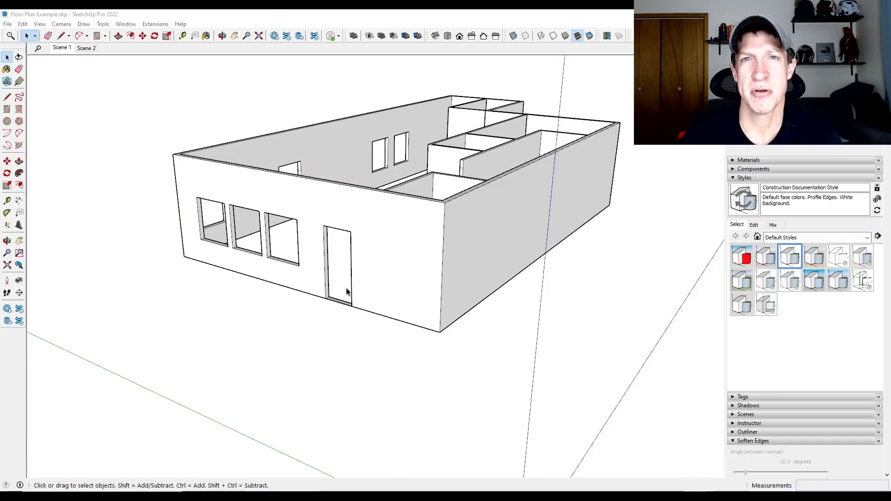
Dimension the distance from the doorway's lower corner to the building's front corner, offset in front of the wall.
scroll(346, 292, up, 3)
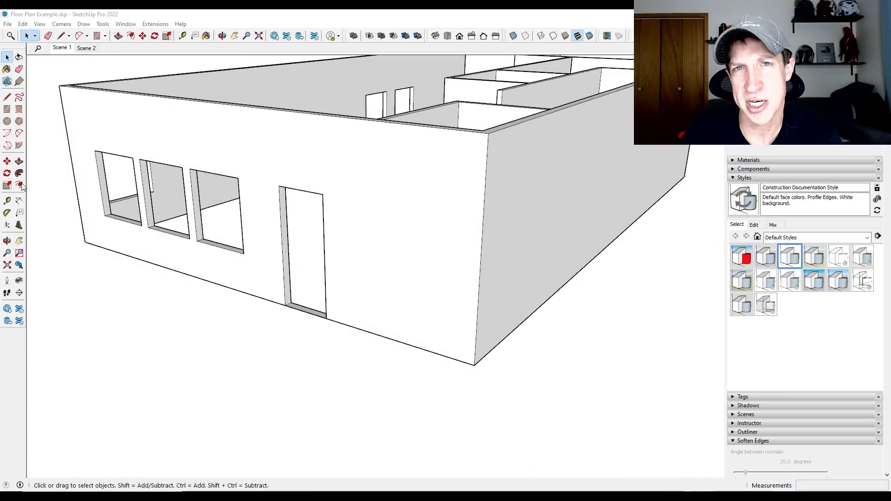
click(19, 200)
click(330, 321)
click(474, 366)
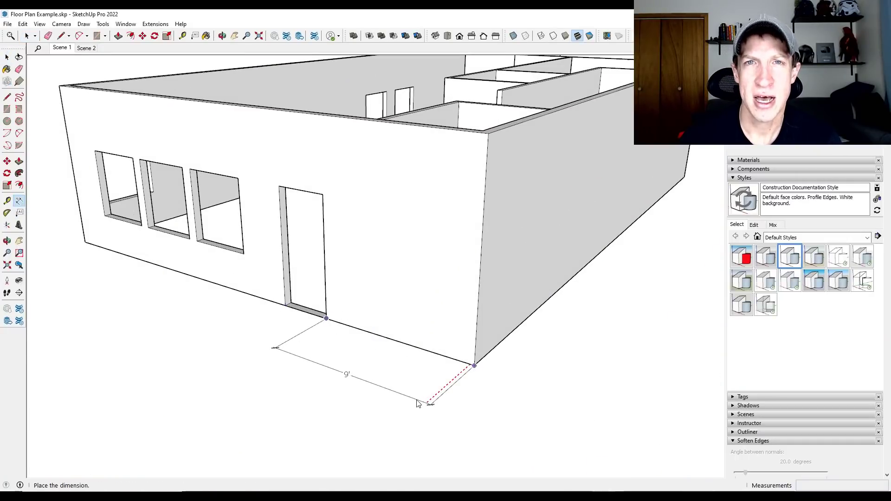
click(430, 404)
Dimension the doorway's height beside the opening and its width above the opening.
click(325, 319)
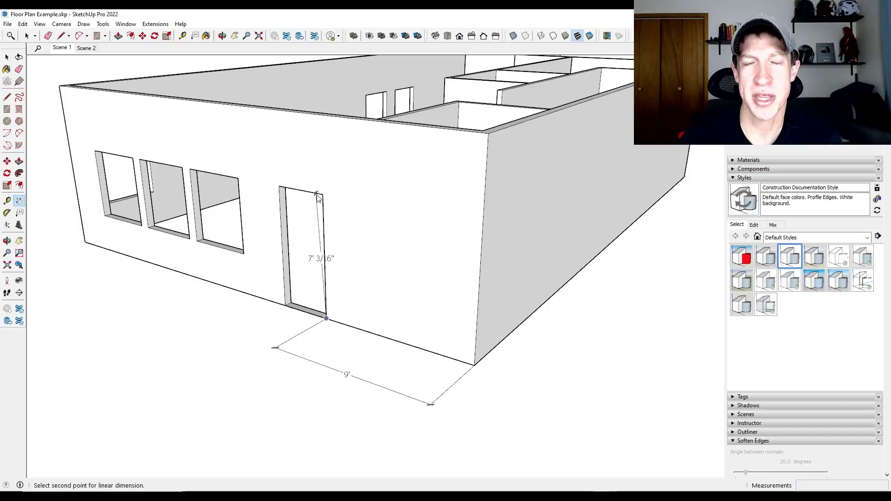
click(360, 205)
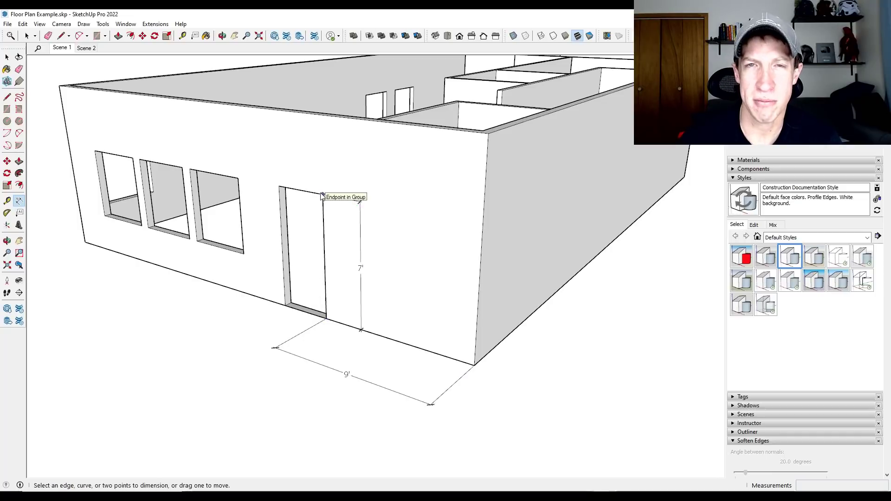
click(323, 194)
click(278, 186)
click(277, 162)
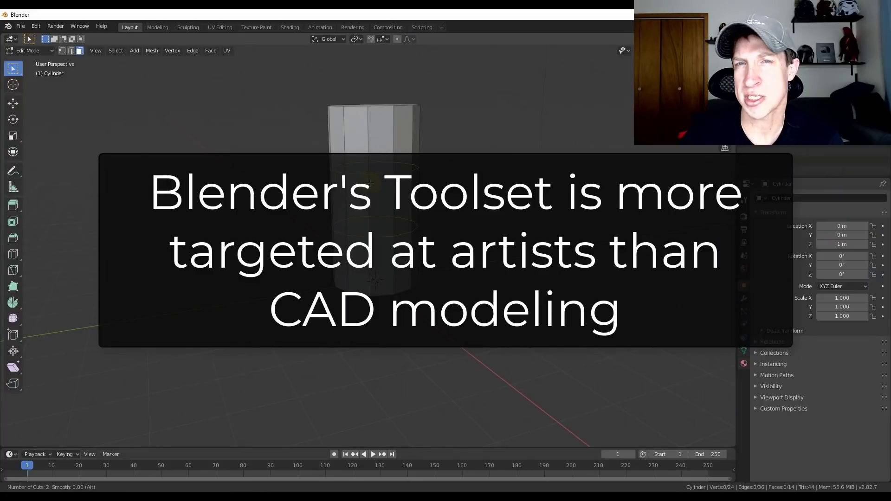
Switch to Blender and place two horizontal loop cuts around the cylinder.
key(g)
key(g)
click(372, 171)
middle_drag(373, 171, 388, 179)
Select the middle ring of faces on the cylinder and scale it outward to give it a barrel bulge.
click(80, 51)
alt+click(370, 208)
middle_drag(370, 209, 334, 221)
middle_drag(432, 267, 448, 256)
scroll(448, 256, up, 3)
key(s)
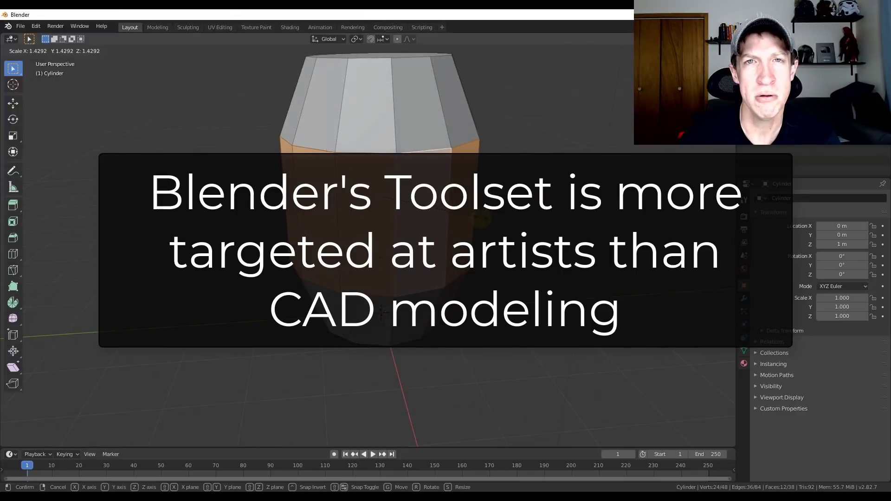
click(478, 204)
scroll(483, 204, down, 3)
click(490, 159)
Select the barrel's upper and lower edge loops and bevel them into two flat bands.
middle_drag(489, 159, 408, 199)
scroll(407, 196, up, 2)
click(71, 51)
alt+click(411, 196)
alt+click(416, 307)
click(71, 51)
alt+click(416, 306)
alt+shift+click(406, 196)
key(ctrl+b)
scroll(334, 268, up, 4)
scroll(336, 268, down, 4)
click(335, 269)
key(e)
key(s)
right_click(382, 197)
scroll(431, 197, up, 1)
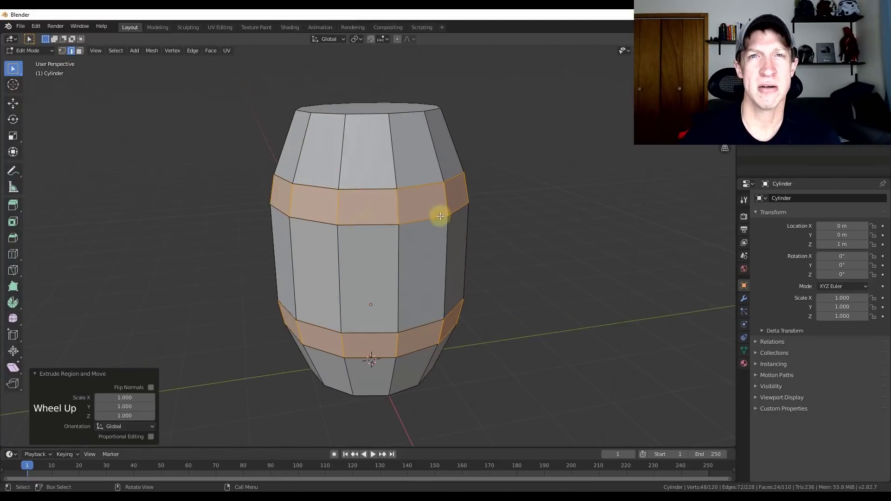
Extrude both bands of the barrel and scale them outward to 1.040 in X and Y only.
middle_drag(497, 206, 428, 203)
key(e)
click(422, 191)
key(s)
key(shift+z)
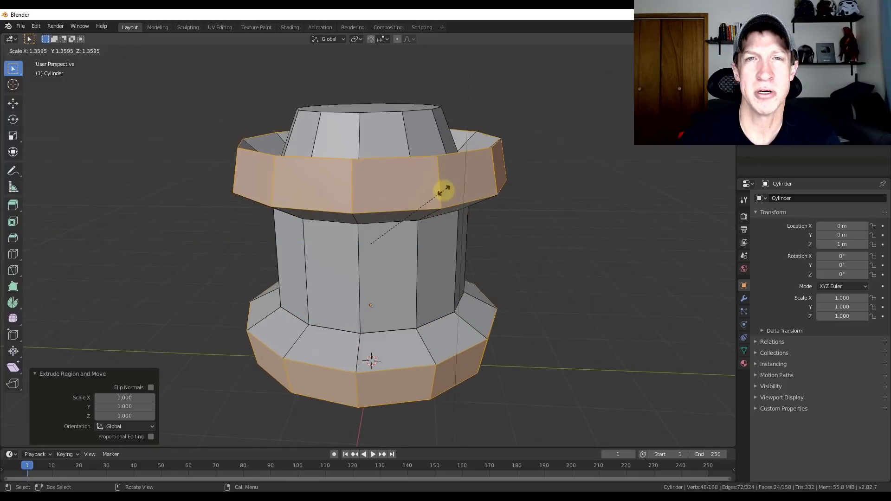
click(418, 199)
scroll(370, 245, down, 3)
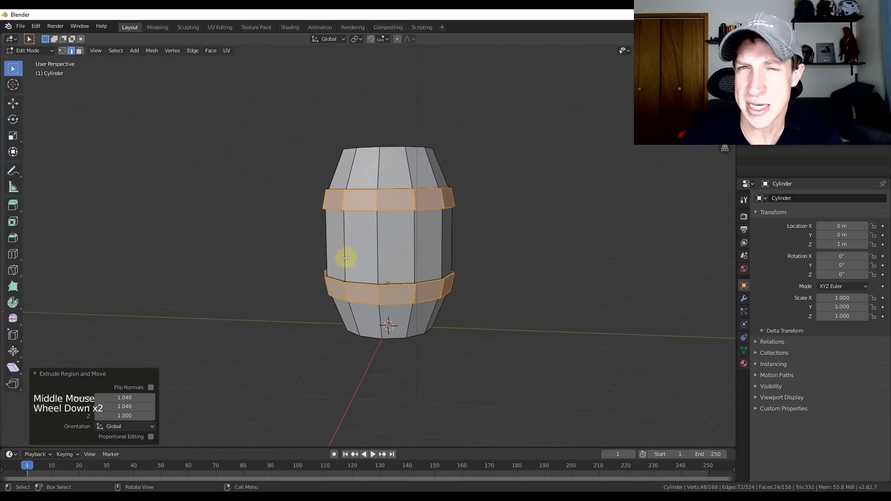
Inset the barrel's top and bottom faces by about 0.12 m.
middle_drag(369, 244, 375, 186)
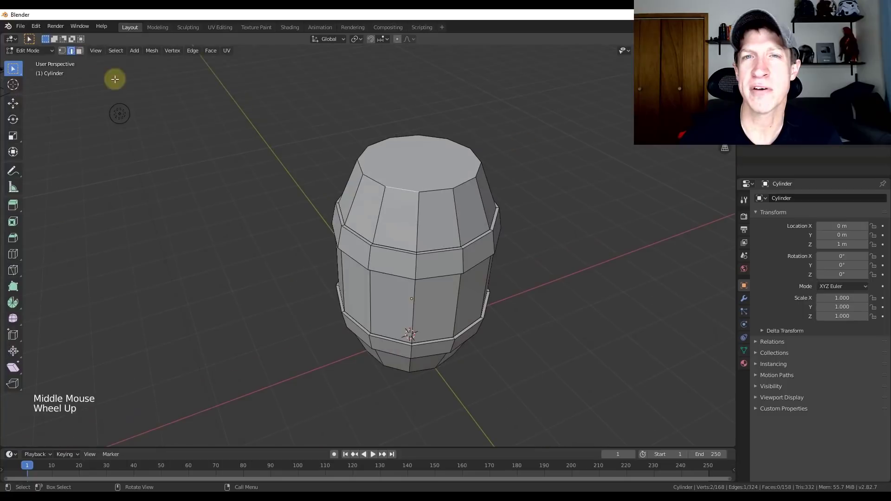
click(80, 51)
click(418, 160)
shift+click(428, 377)
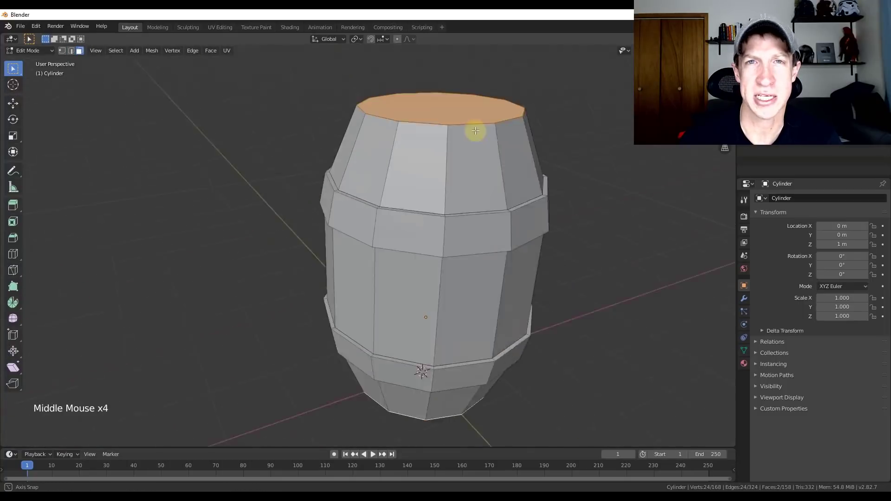
middle_drag(473, 132, 480, 136)
key(i)
click(483, 134)
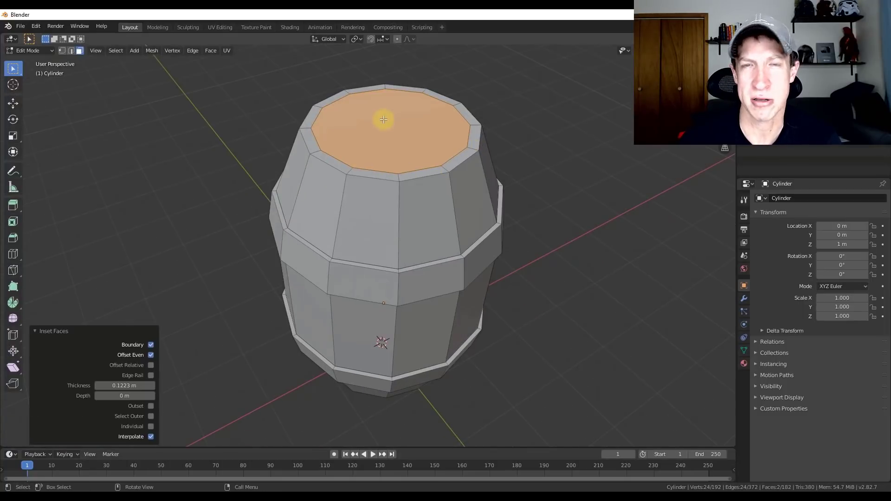
click(579, 158)
Extrude the inset top face of the barrel.
middle_drag(502, 207, 501, 198)
click(392, 125)
key(e)
click(408, 130)
scroll(477, 109, up, 3)
Delete the selected barrel face and select two edges near the top of the barrel.
middle_drag(477, 109, 358, 165)
key(x)
click(349, 139)
middle_drag(235, 139, 193, 74)
click(70, 51)
click(298, 82)
middle_drag(298, 82, 327, 83)
shift+click(326, 82)
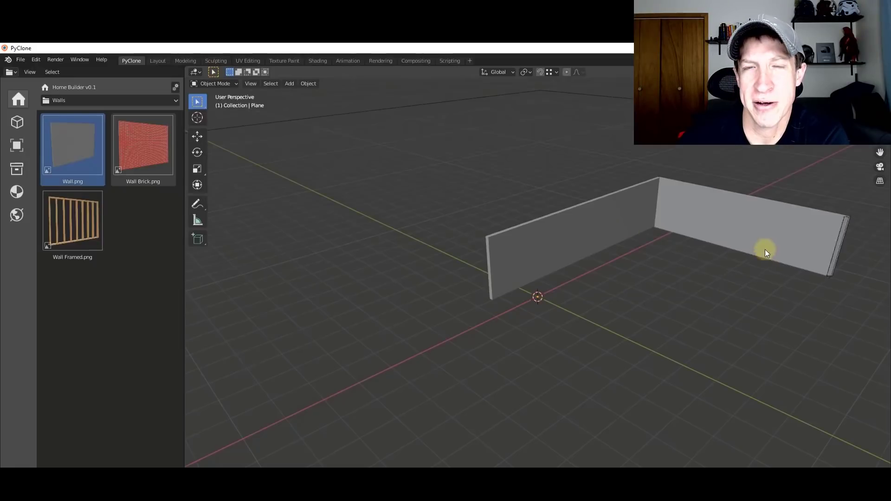
Finish drawing the room's walls in the Home Builder scene.
right_click(690, 233)
click(689, 233)
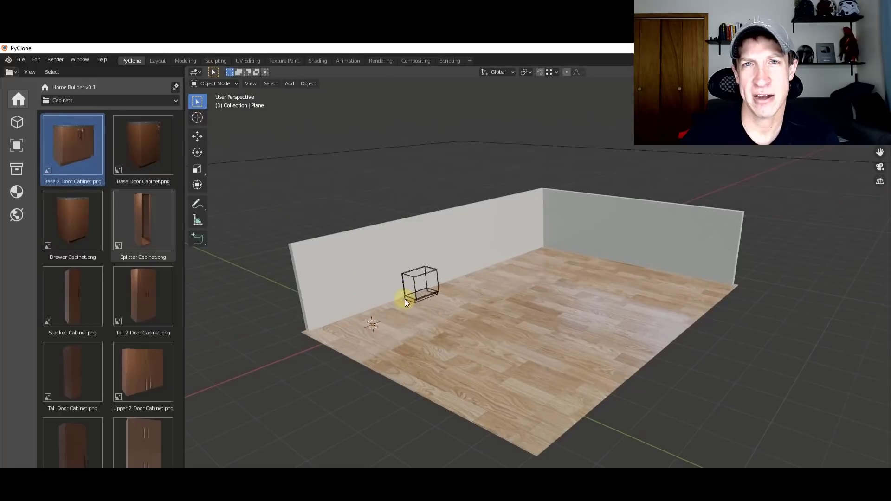
Furnish the long wall with a Base 2 Door Cabinet, a Splitter Cabinet beside it and an Upper 2 Door Cabinet above.
click(404, 298)
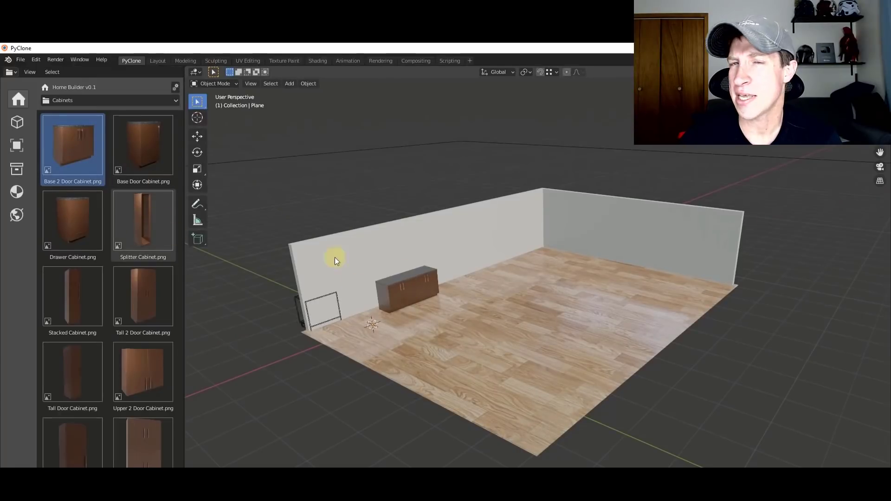
click(142, 221)
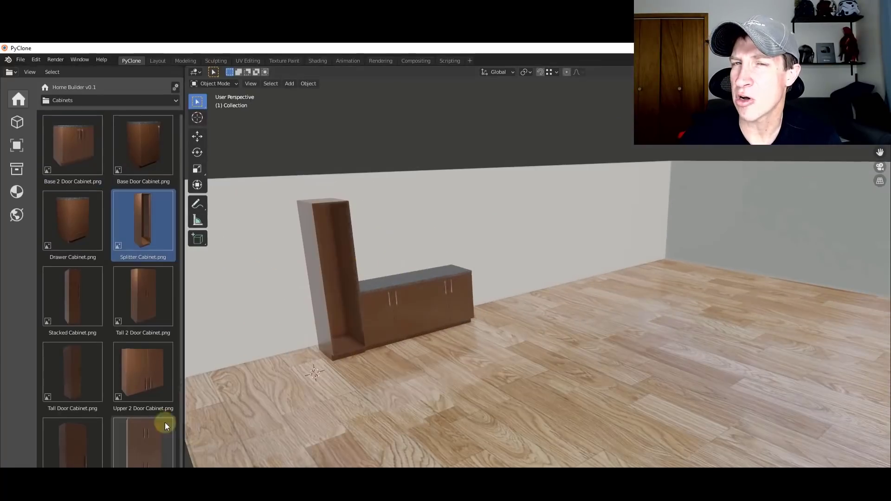
click(143, 371)
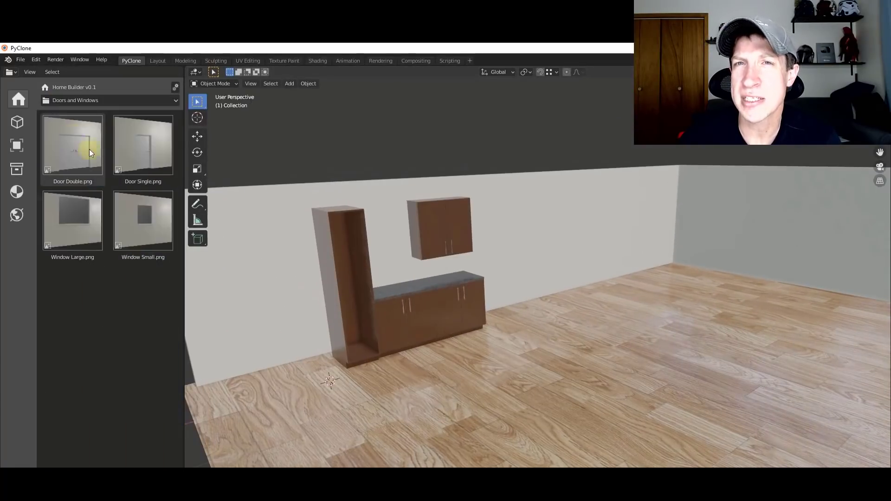
Place a Window Large on the long wall beside the cabinets and adjust its height and location.
click(72, 220)
click(583, 206)
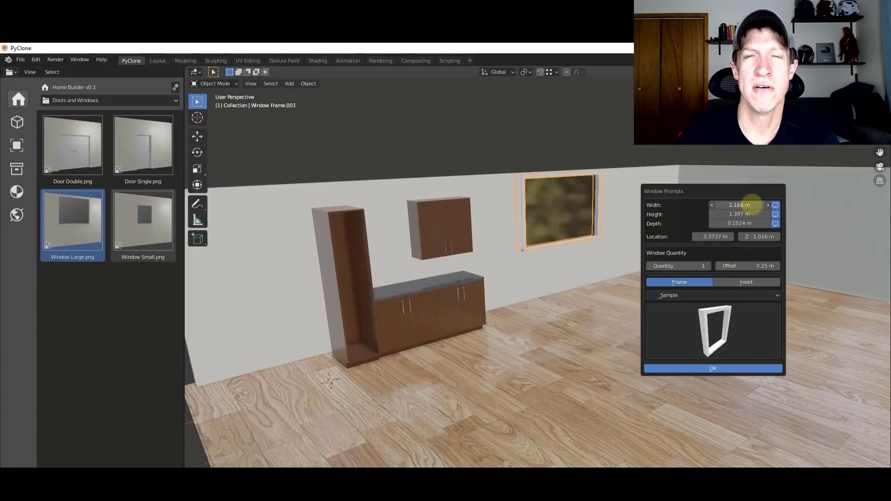
drag(747, 215, 733, 214)
drag(714, 237, 703, 238)
Adjust the upper cabinet's size and location through its prompts and switch the asset library to Walls.
click(465, 220)
right_click(465, 220)
click(464, 221)
drag(485, 102, 644, 253)
drag(627, 356, 648, 356)
drag(583, 267, 586, 267)
drag(585, 276, 585, 276)
drag(724, 266, 716, 285)
click(630, 372)
click(70, 100)
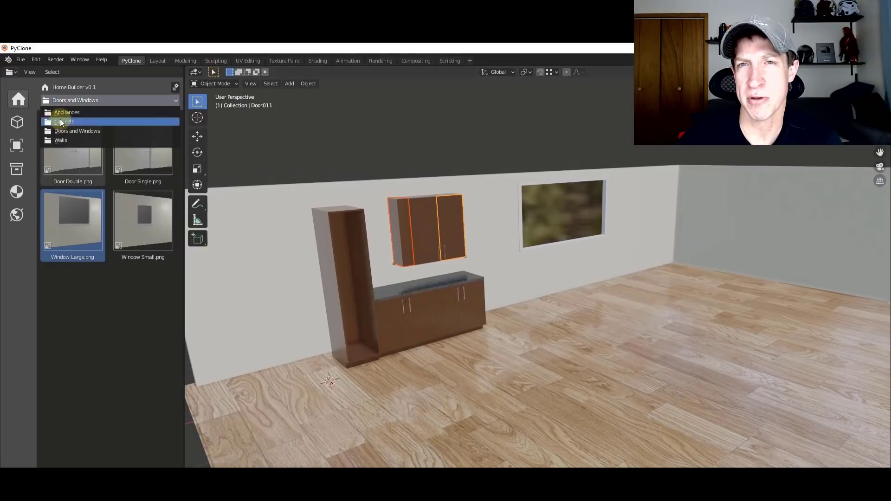
click(59, 140)
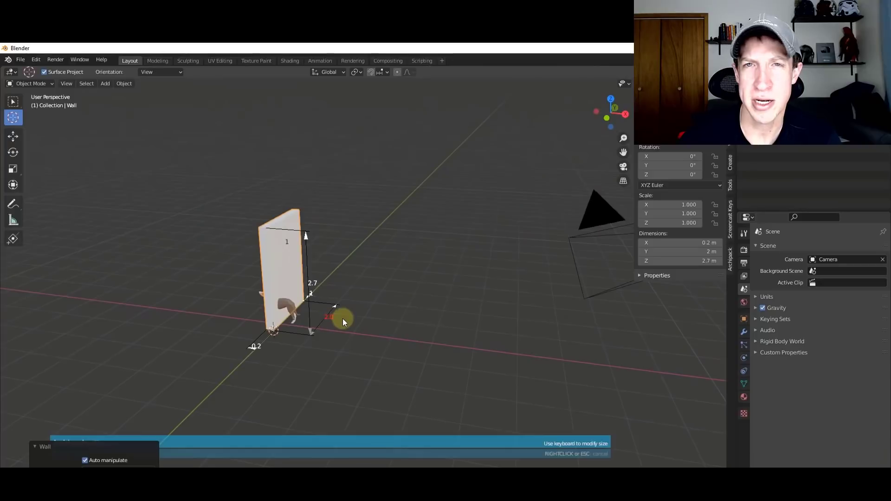
Build the first three segments of the Archipack wall with lengths of 10 m, 15 m and 8 m.
text(10)
key(Return)
text(15)
key(Return)
click(186, 165)
scroll(250, 186, down, 3)
click(259, 193)
text(8)
key(Return)
Set the fourth wall segment to 5 m and add a further segment 10 m long at an angle of -90°.
click(179, 312)
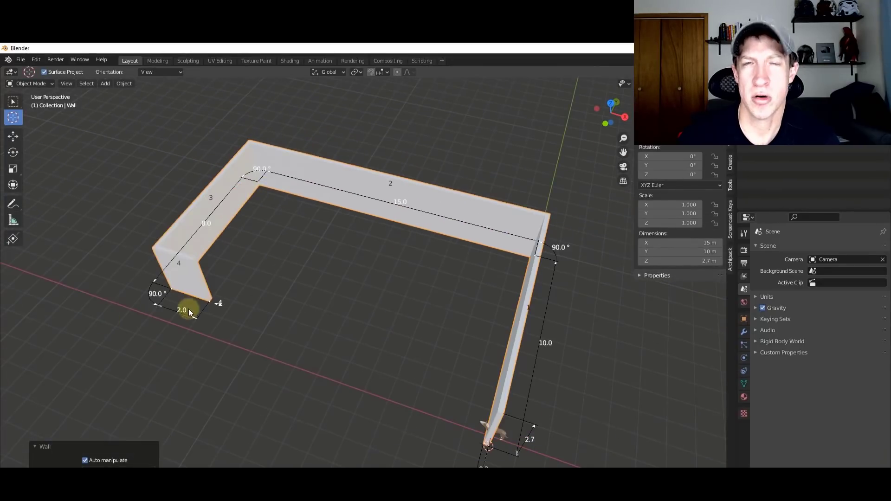
text(5)
key(Return)
click(287, 327)
click(286, 339)
text(-90)
key(Return)
click(267, 386)
text(10)
Add a parametric floor cabinet in front of the walls and set its width to 0.630.
mouse_move(266, 369)
middle_down()
mouse_move(363, 264)
mouse_move(379, 222)
middle_up()
key(shift+a)
mouse_move(354, 335)
mouse_move(435, 437)
click(525, 251)
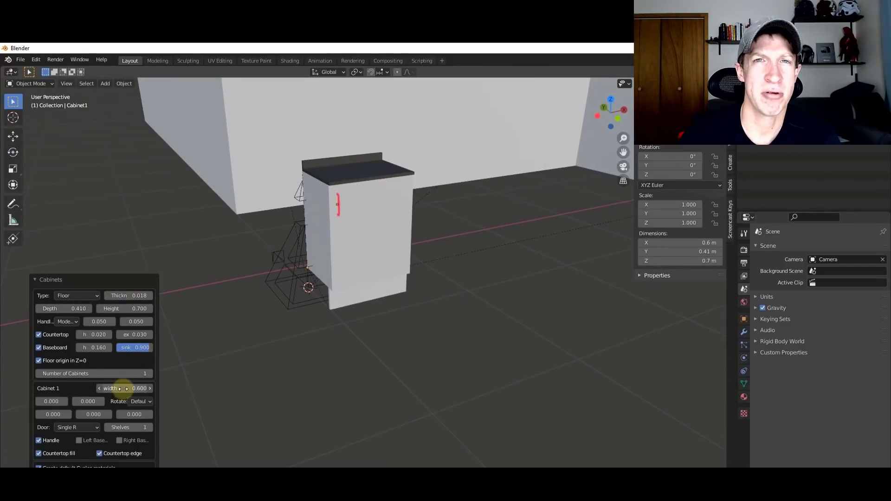
drag(128, 388, 138, 388)
Try several door types on the cabinet, ending on Single T, and adjust the number of cabinets.
click(76, 428)
click(70, 321)
click(77, 427)
click(72, 365)
shift+middle_drag(366, 207, 355, 210)
click(76, 427)
click(71, 397)
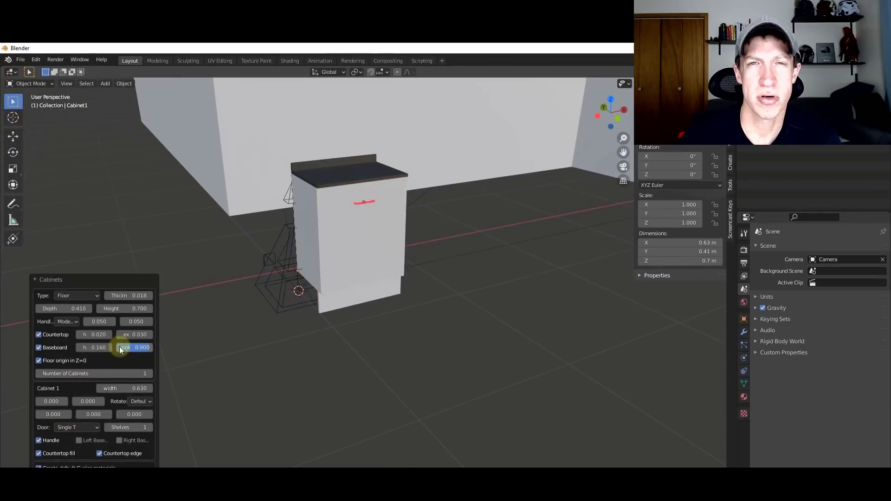
drag(102, 369, 110, 369)
click(69, 368)
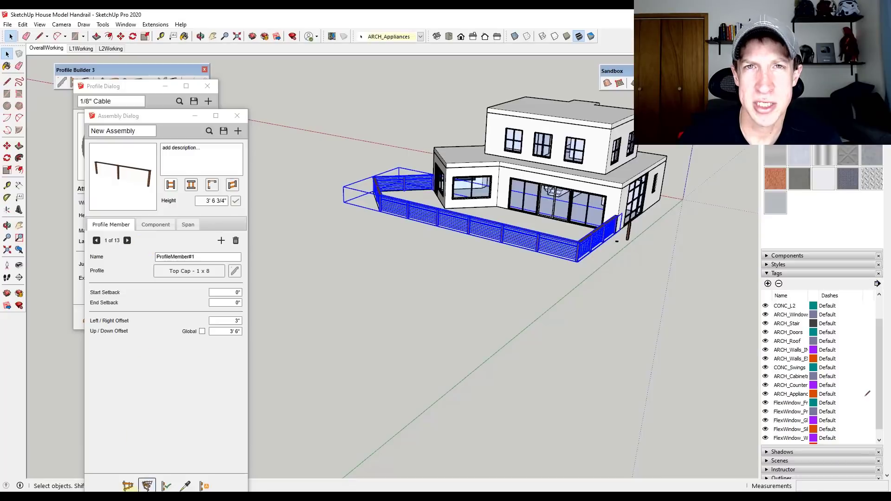
Switch to SketchUp and draw a zigzag path of the cable railing assembly in the open area in front of the house.
click(128, 486)
click(287, 330)
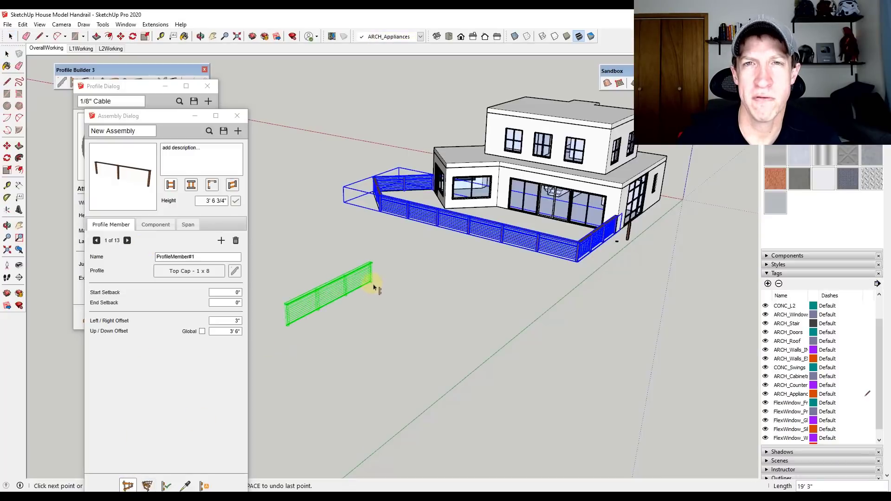
click(374, 285)
click(446, 304)
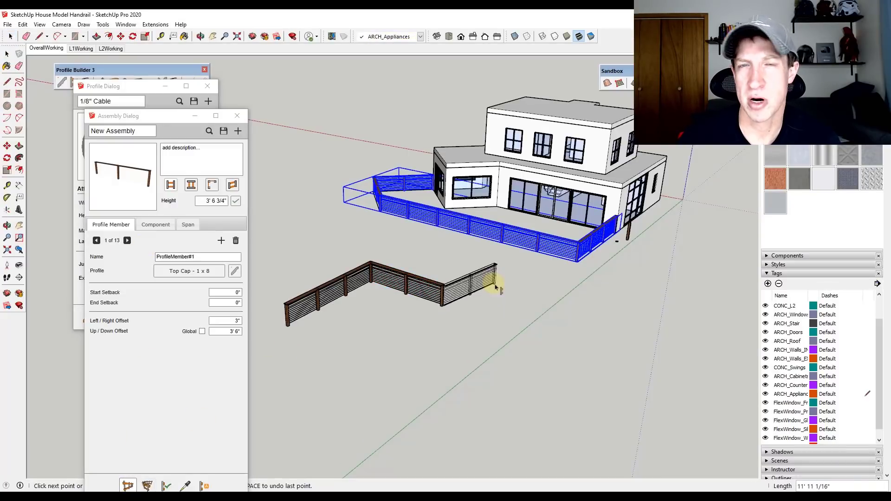
click(484, 263)
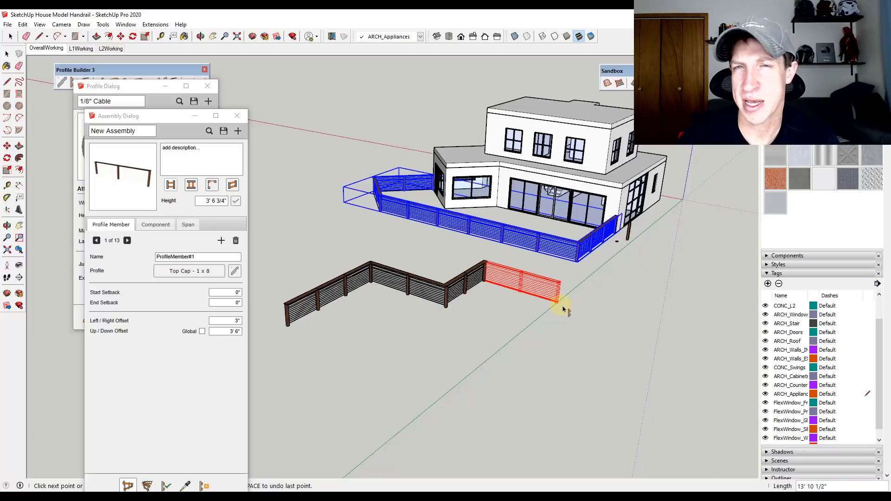
key(Return)
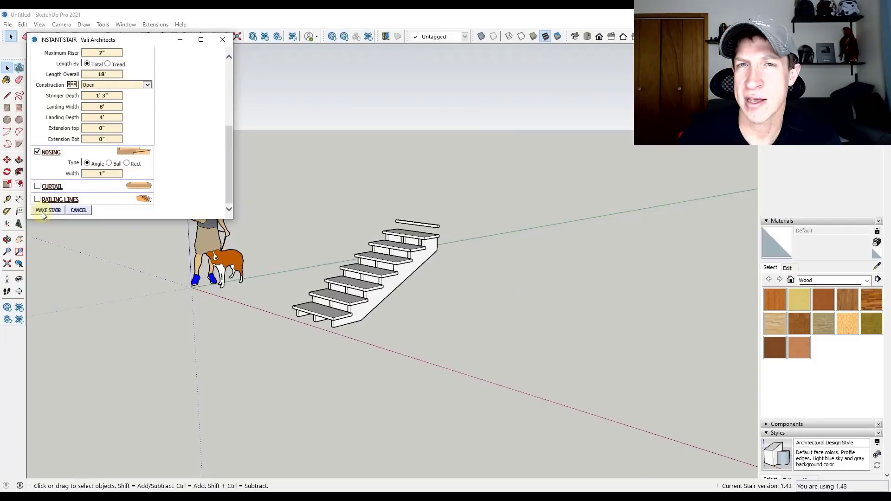
Generate a multi-flight stair with landings and place it beside the existing open stair.
click(42, 213)
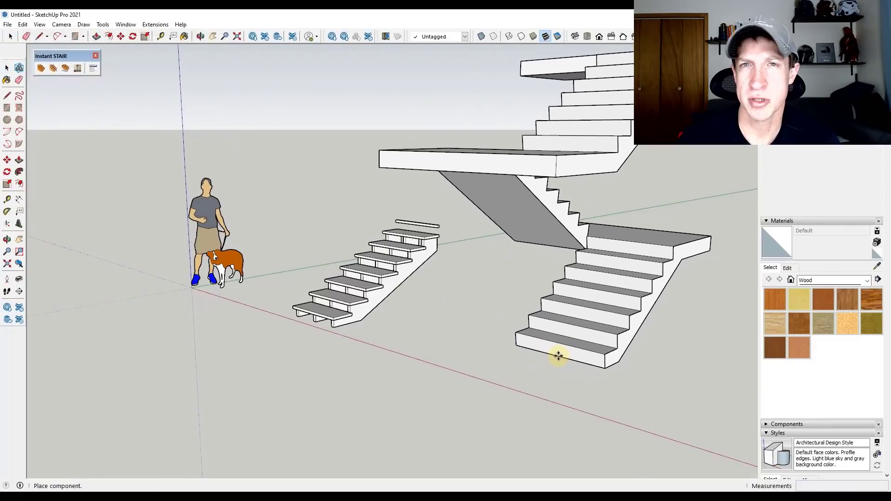
click(558, 338)
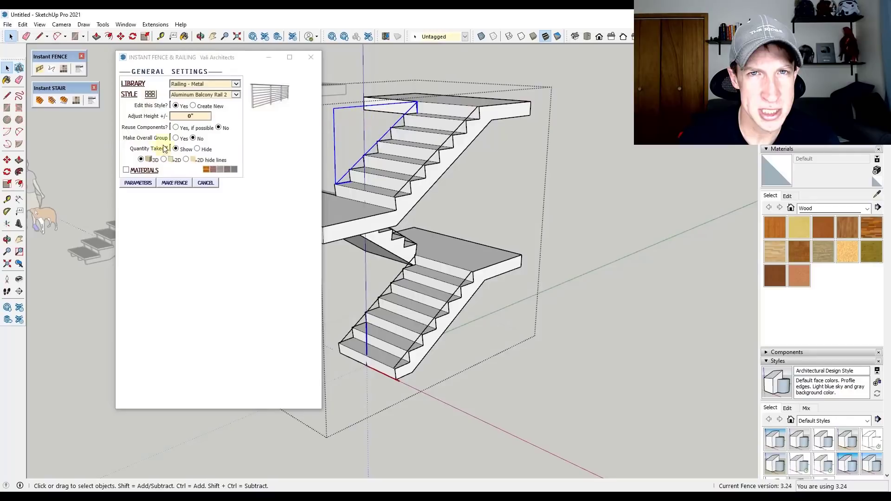
Generate Aluminum Balcony Rail 2 railings along the flights of the stair.
click(180, 185)
click(249, 478)
scroll(297, 408, down, 1)
scroll(439, 178, up, 2)
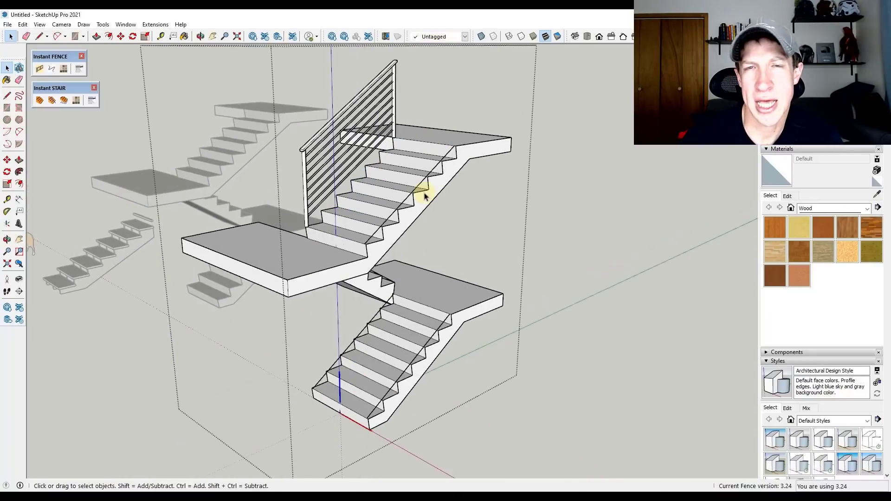
click(40, 69)
click(173, 182)
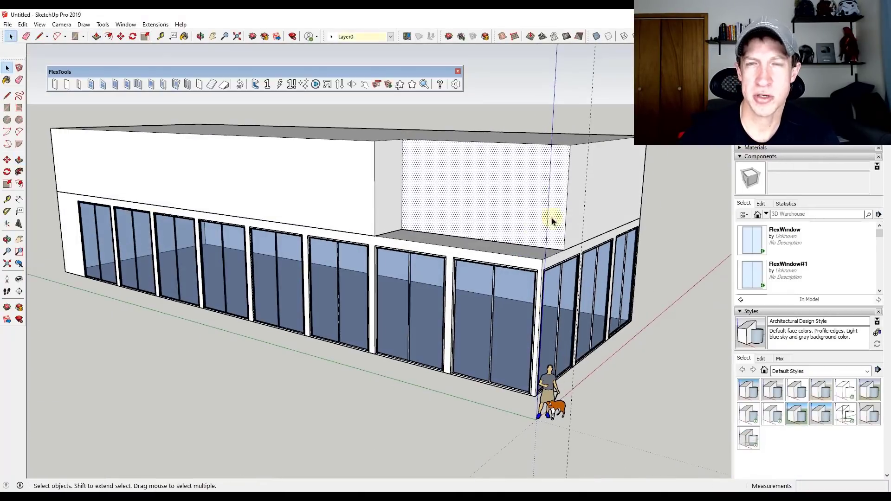
Open the Dynamic Components commands for the FlexTools window in the recessed upper wall.
right_click(412, 105)
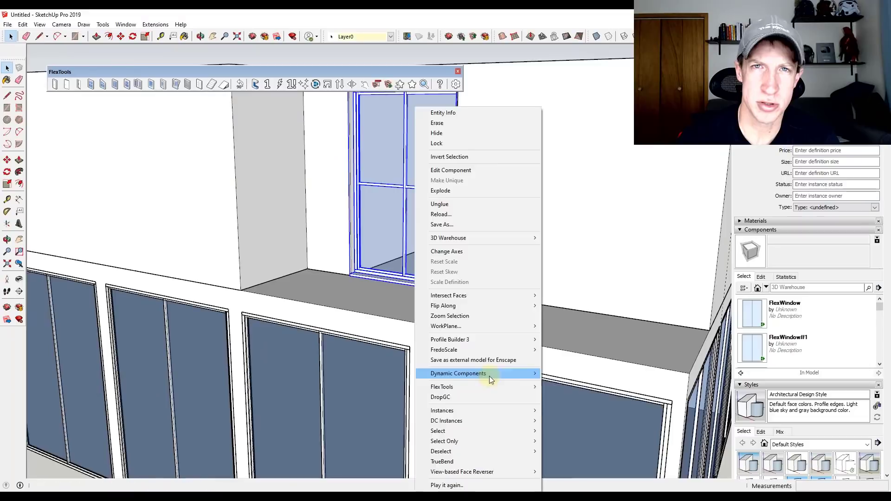
click(464, 369)
scroll(661, 235, down, 2)
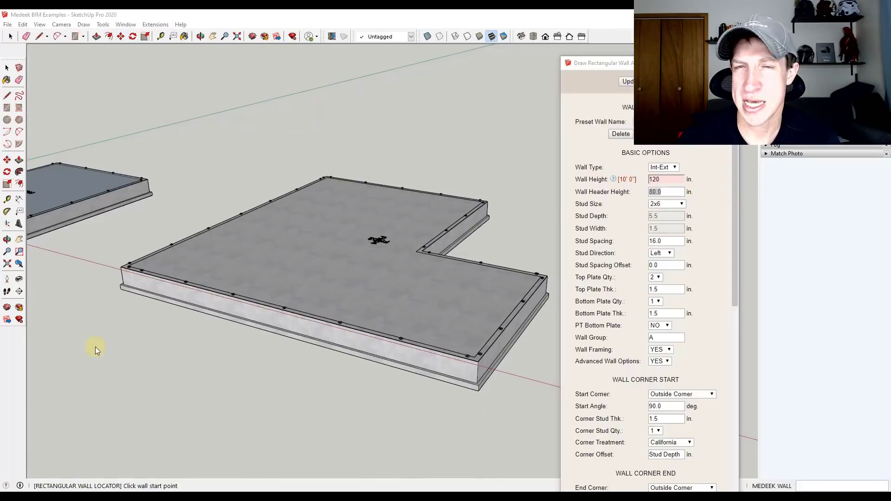
Draw 120 in high 2x6 Medeek walls from corner to corner around the L-shaped foundation slab.
click(118, 268)
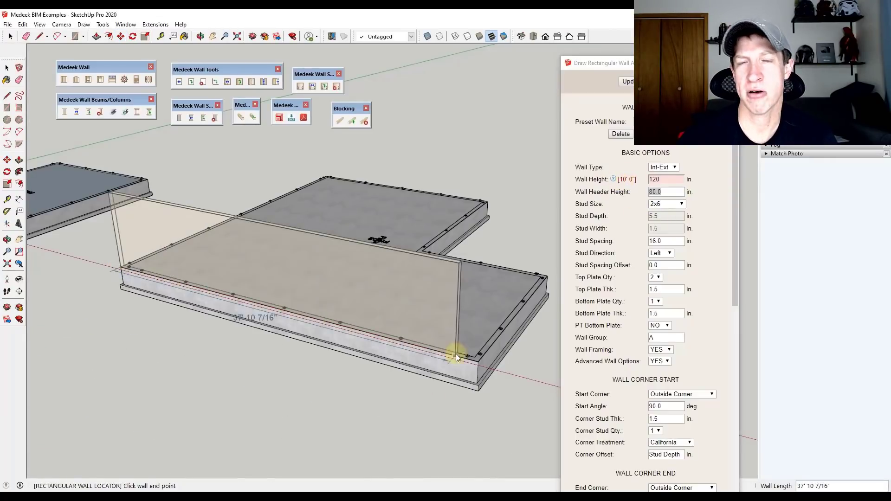
click(481, 360)
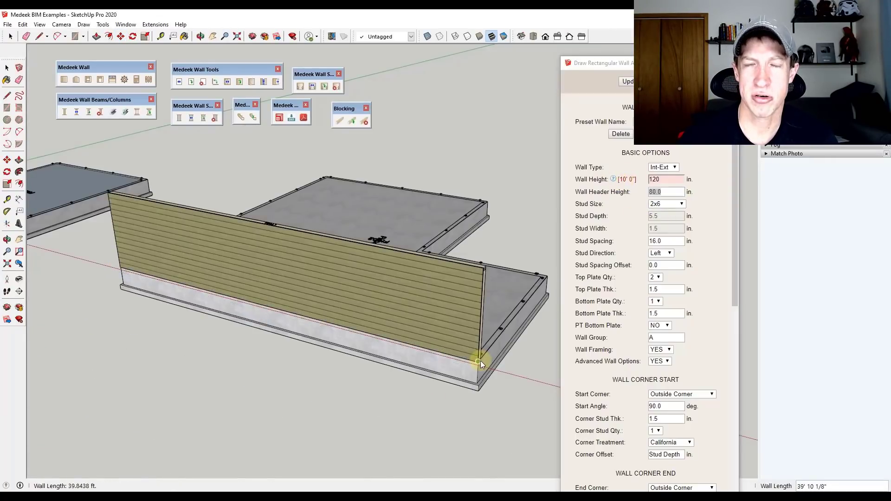
click(548, 274)
middle_drag(543, 280, 139, 320)
click(403, 268)
scroll(348, 246, down, 3)
scroll(465, 311, down, 2)
scroll(484, 260, up, 2)
scroll(485, 260, up, 6)
click(485, 263)
scroll(499, 278, down, 6)
middle_drag(500, 279, 438, 237)
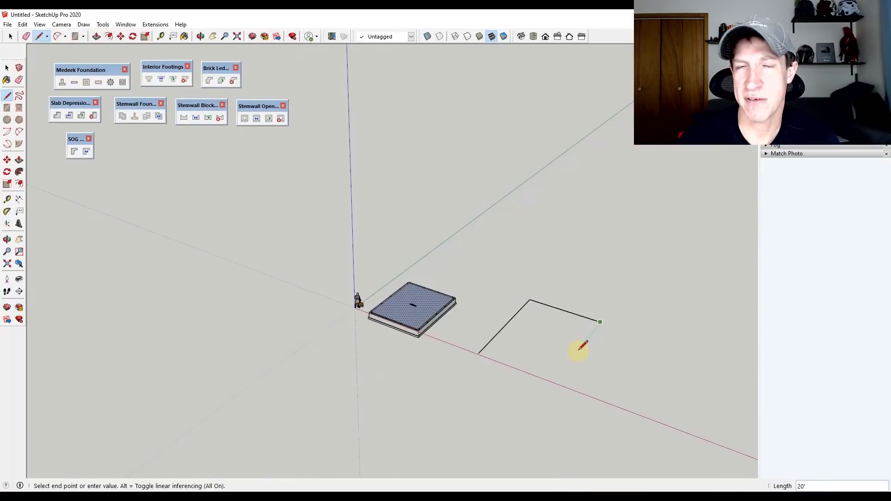
Close the L-shaped outline beside the rectangular slab and generate a Medeek foundation from its face.
click(478, 354)
key(space)
click(62, 82)
click(406, 277)
click(536, 342)
click(400, 449)
click(411, 343)
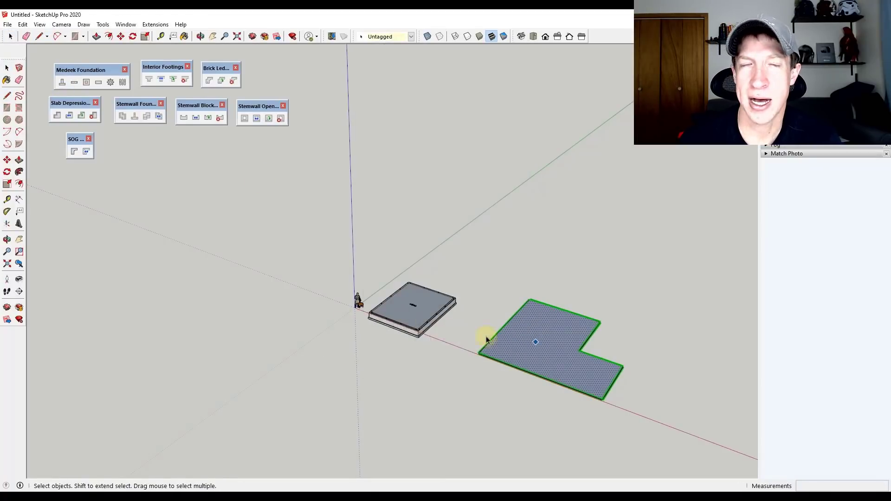
middle_drag(575, 374, 614, 346)
scroll(614, 366, up, 5)
scroll(614, 365, up, 10)
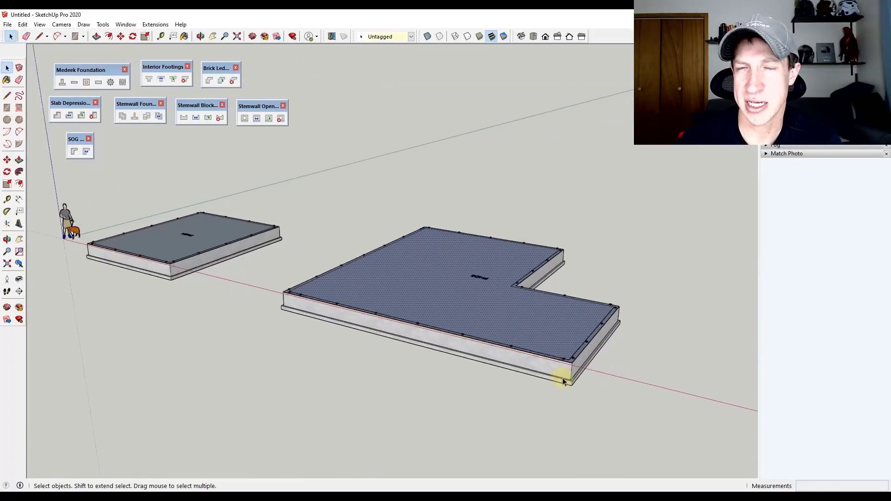
middle_drag(575, 318, 599, 307)
scroll(565, 350, down, 10)
key(space)
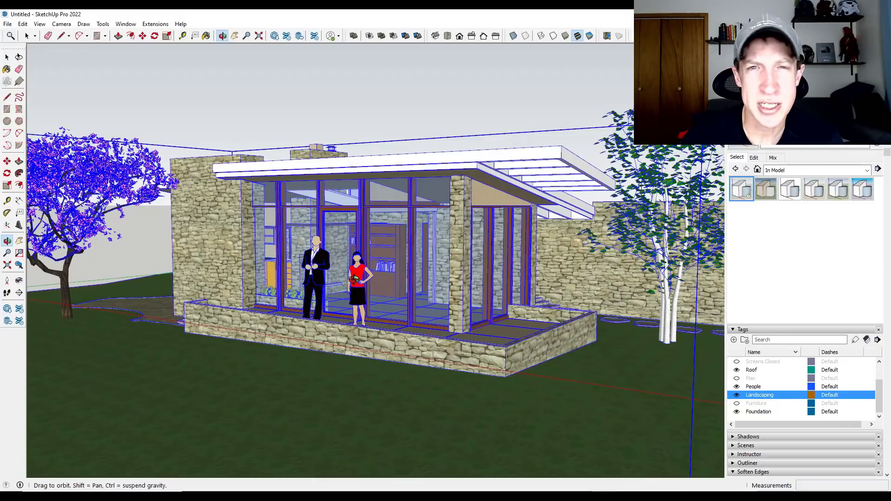
Browse the Assorted Styles collection for the stone house model and switch to the Default Styles collection.
drag(353, 278, 355, 283)
key(space)
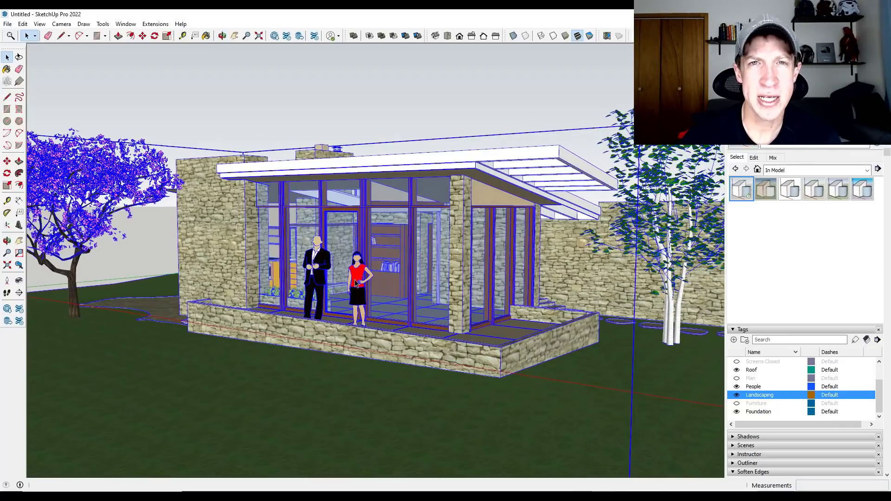
click(778, 172)
click(779, 184)
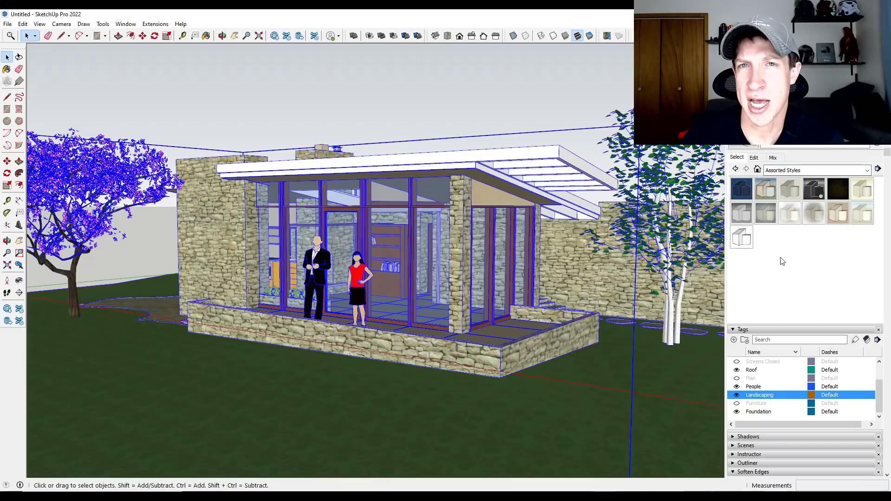
click(789, 170)
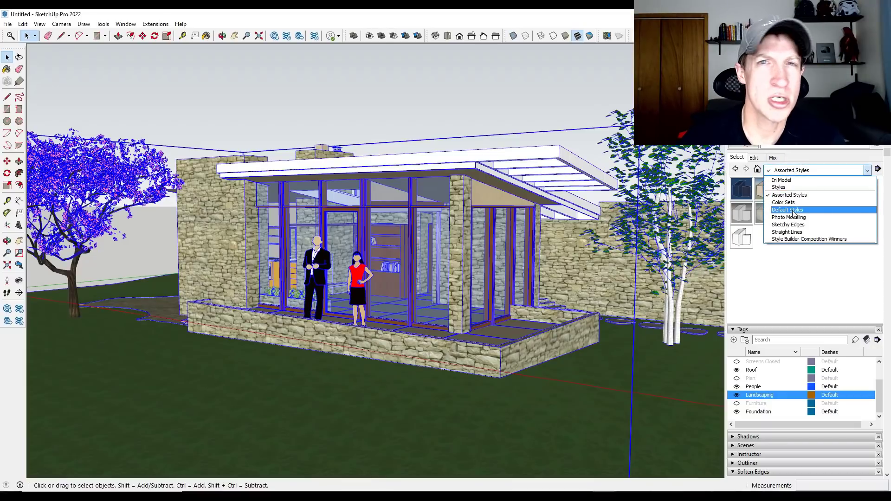
click(789, 196)
Apply the Architectural Design Style, HiddenLine and Shaded styles to the house model in turn.
click(770, 194)
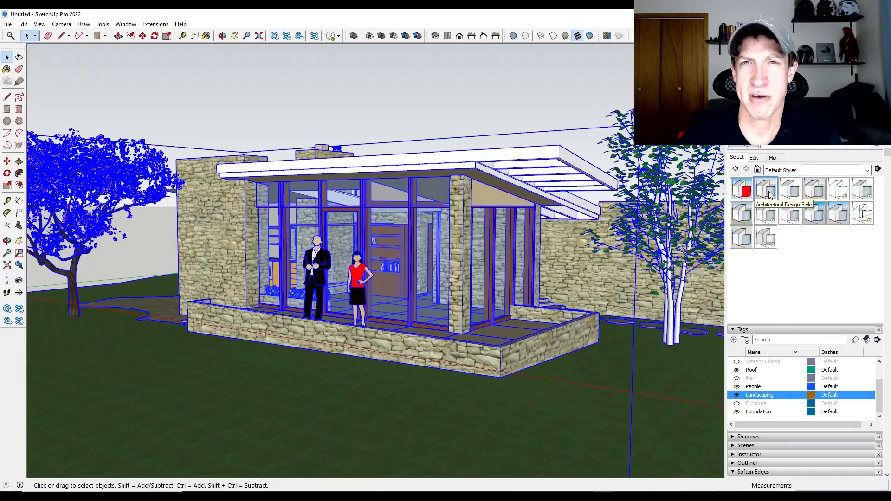
click(840, 193)
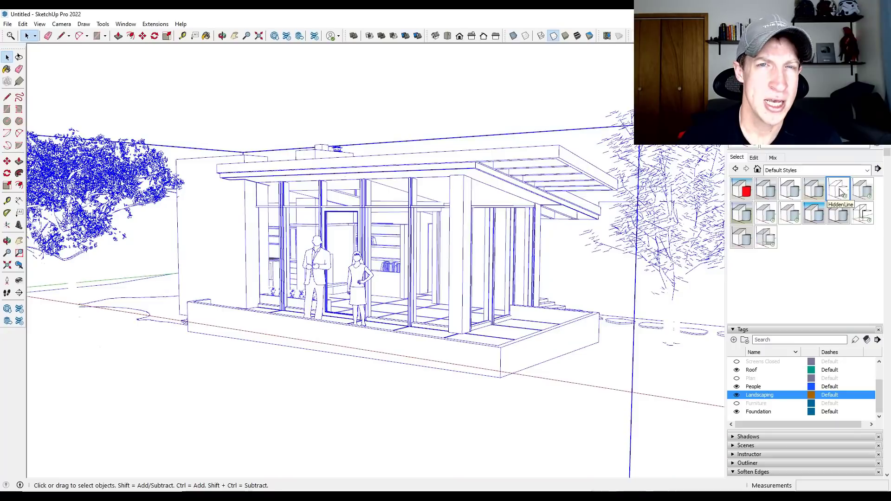
click(765, 214)
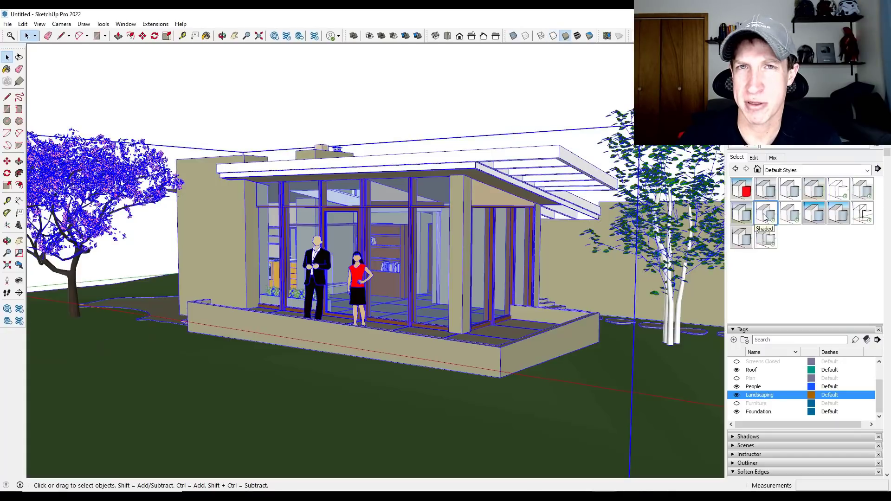
Preview several Assorted Styles on the house model, including Chipboard with fine marker, ending on Generic CAD.
click(789, 170)
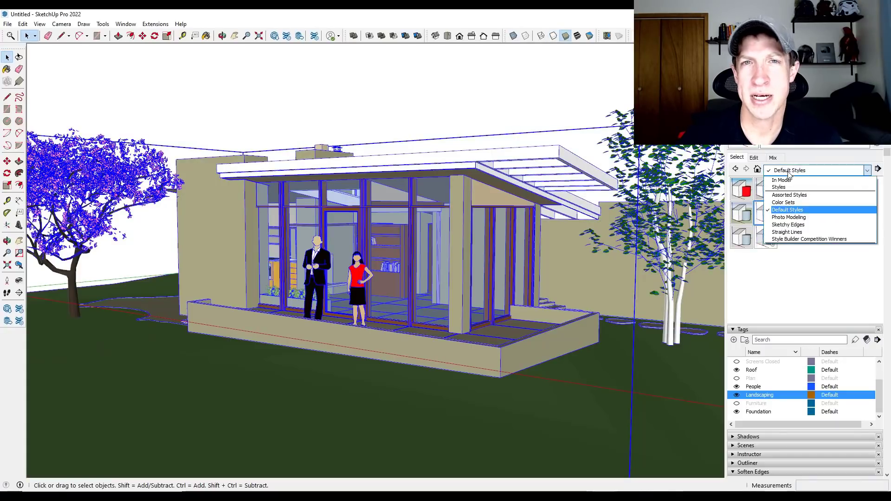
click(792, 195)
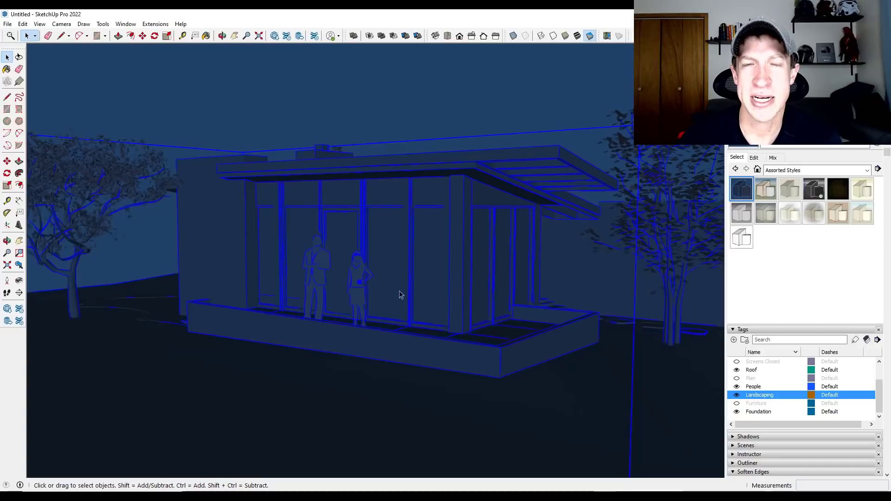
middle_drag(336, 295, 411, 291)
drag(411, 292, 362, 290)
key(space)
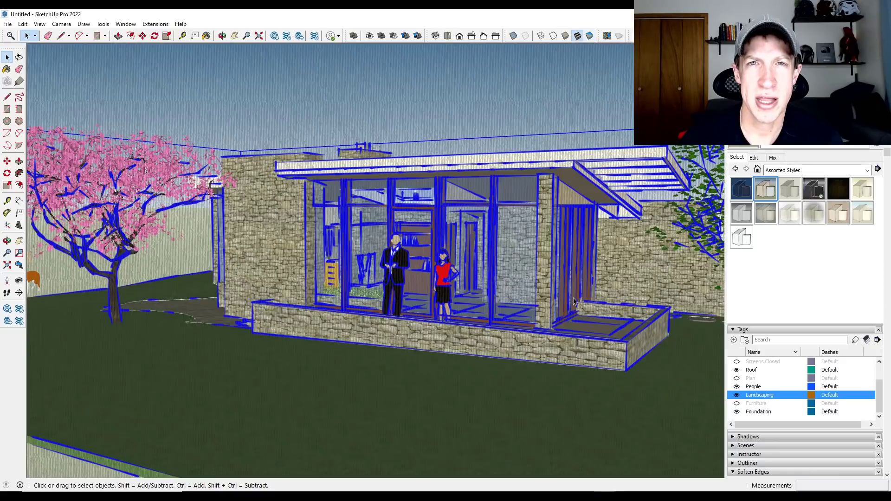
key(o)
drag(610, 276, 559, 270)
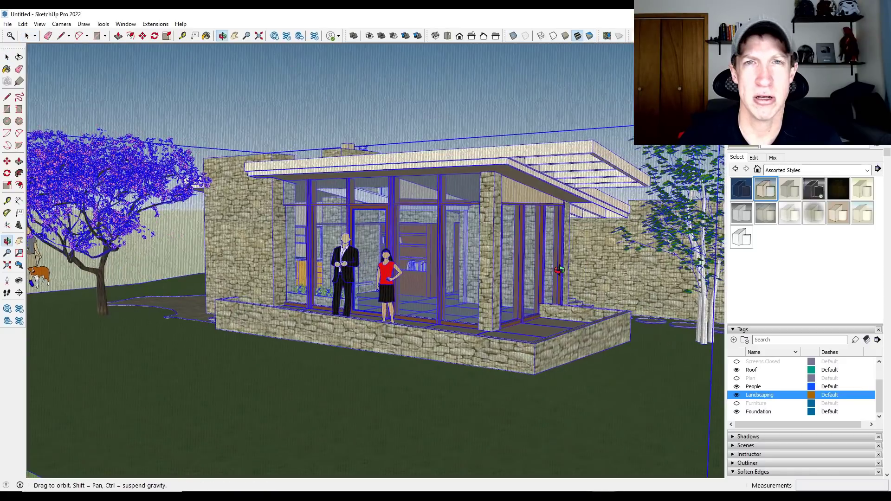
click(790, 190)
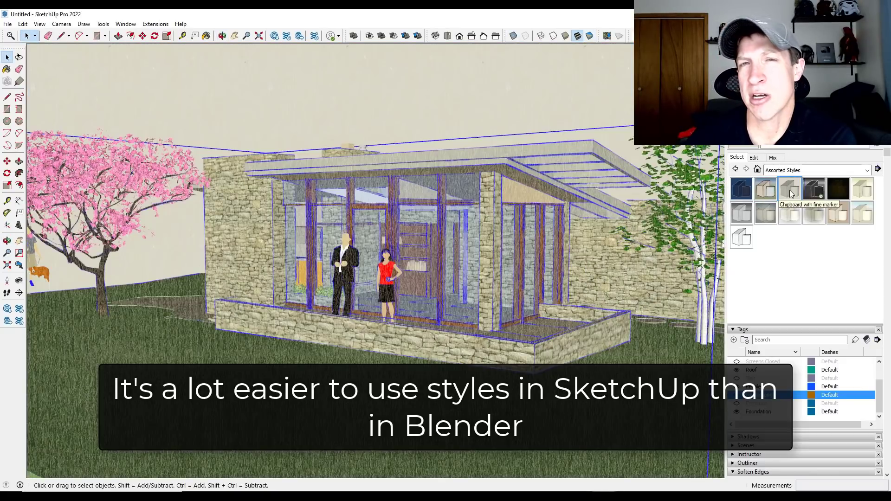
click(814, 195)
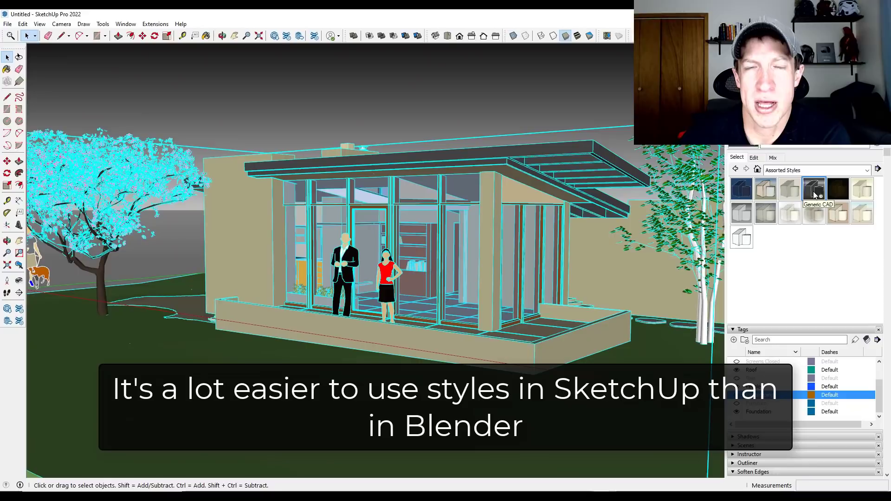
Preview further Assorted Styles on the house model, including PSO Cursive, ending on the collection's last style.
click(761, 214)
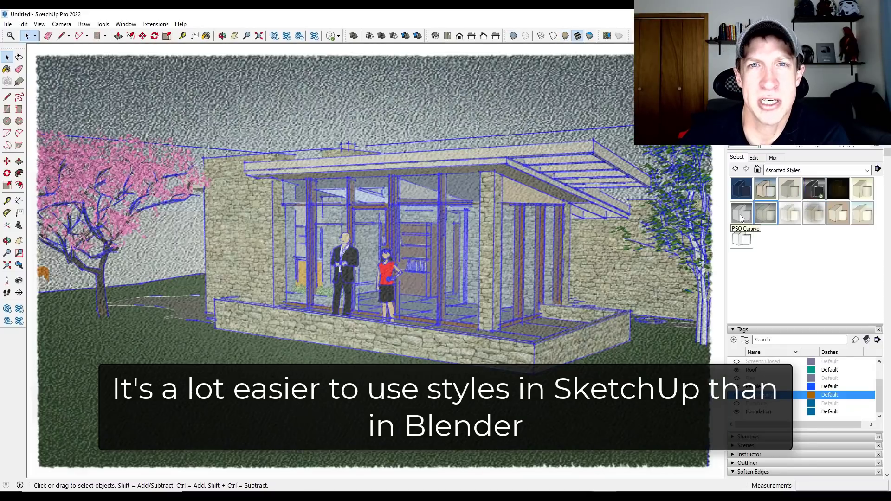
click(742, 216)
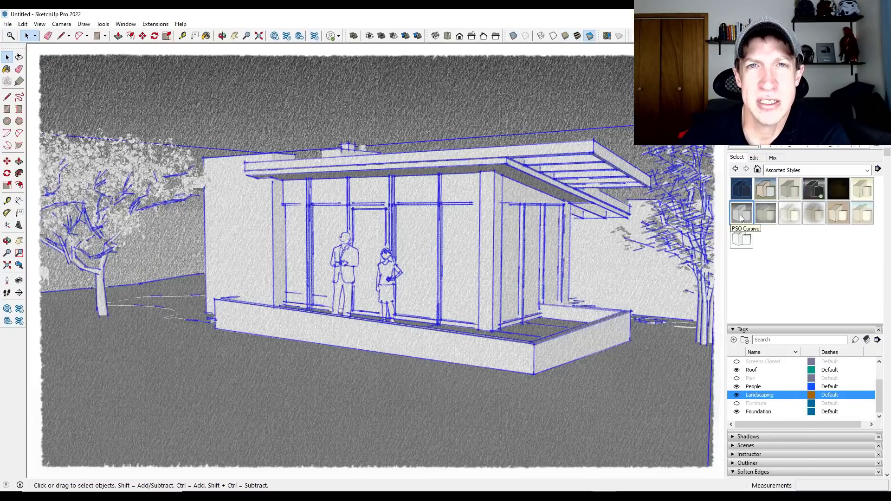
click(791, 220)
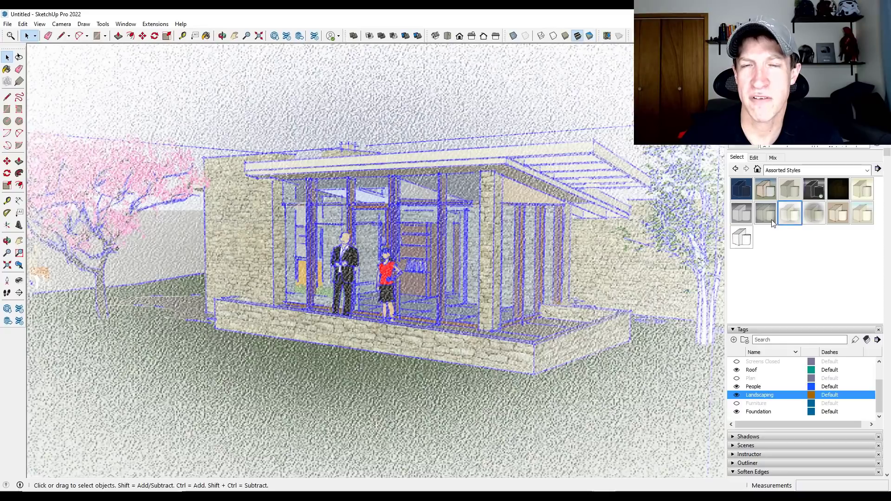
click(745, 239)
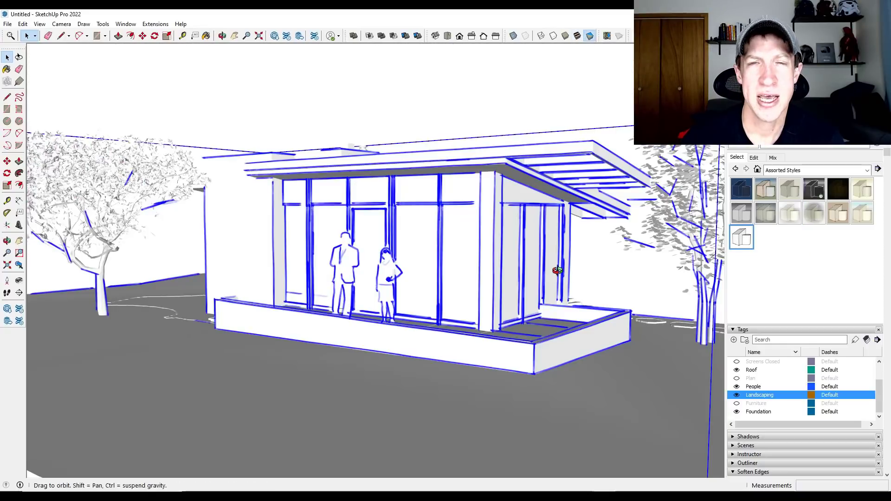
middle_drag(552, 270, 582, 275)
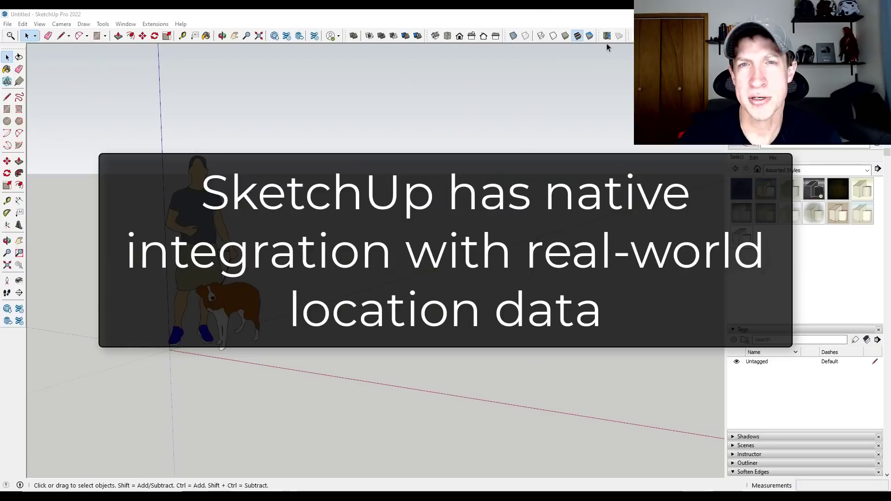
Add a geolocation by importing the Castle Rock map region at zoom level 15 into the empty model.
click(606, 35)
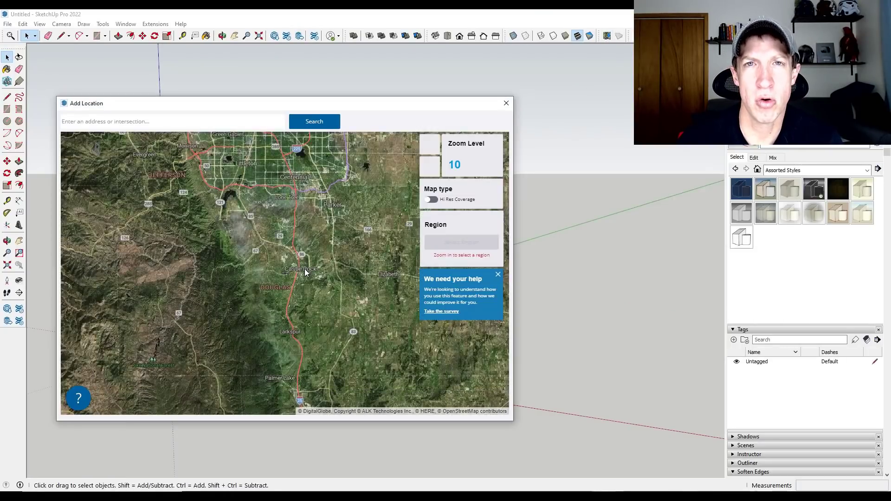
scroll(304, 271, up, 4)
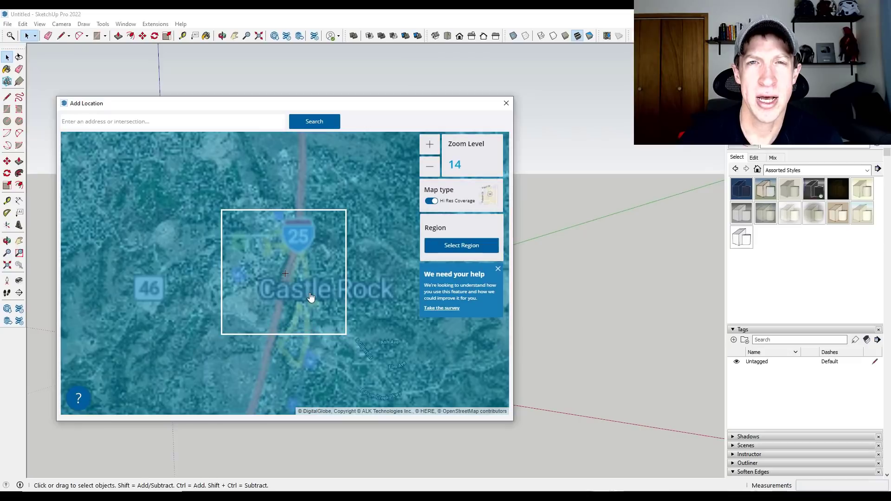
scroll(311, 296, up, 1)
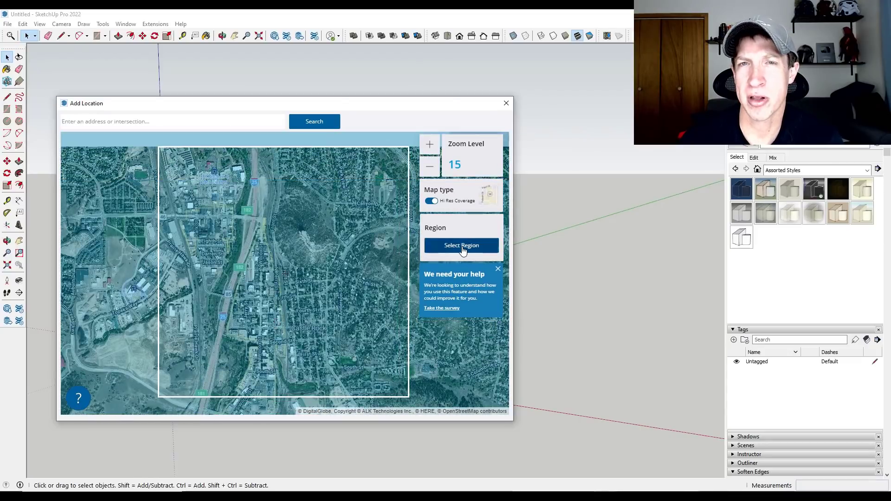
click(463, 248)
click(462, 250)
click(461, 279)
click(465, 348)
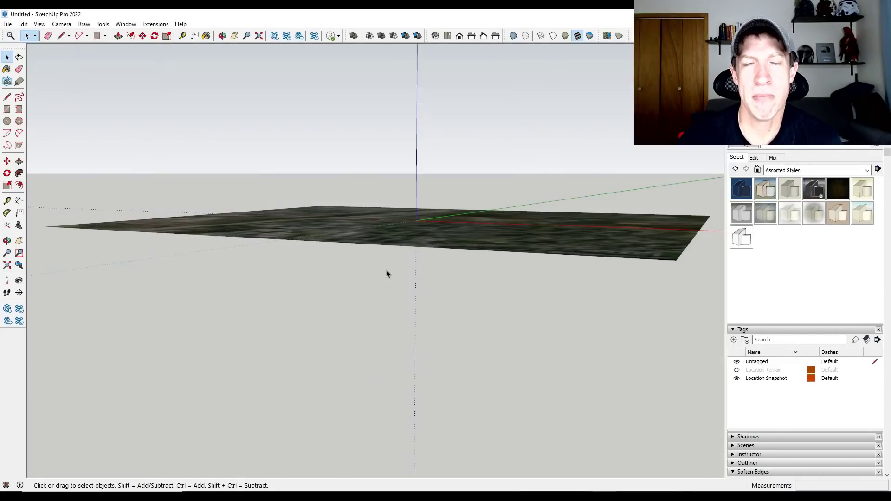
Draw a rectangle over a building on the imported satellite imagery.
middle_drag(386, 269, 469, 121)
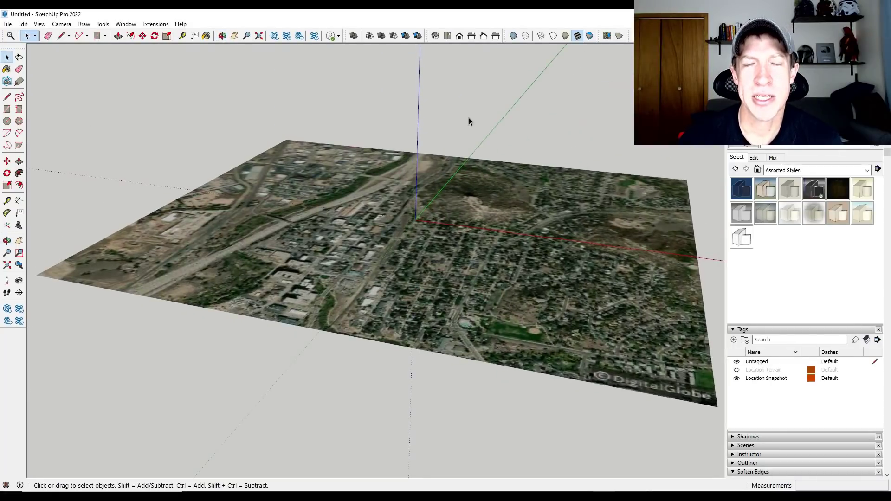
click(621, 37)
scroll(316, 260, up, 10)
key(r)
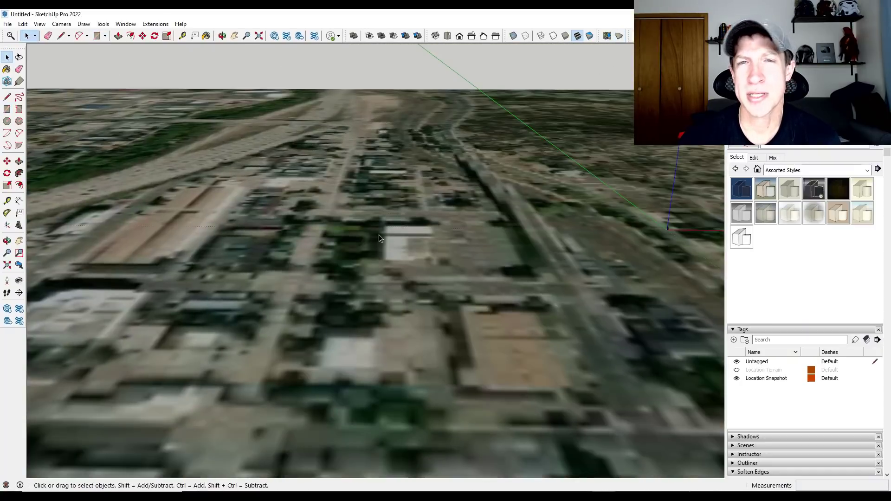
key(r)
click(328, 315)
click(453, 387)
Push/Pull the rectangle on the satellite imagery upward into a building block.
key(space)
key(p)
click(428, 375)
click(428, 289)
middle_drag(411, 325, 496, 294)
scroll(817, 272, down, 5)
click(733, 238)
click(735, 250)
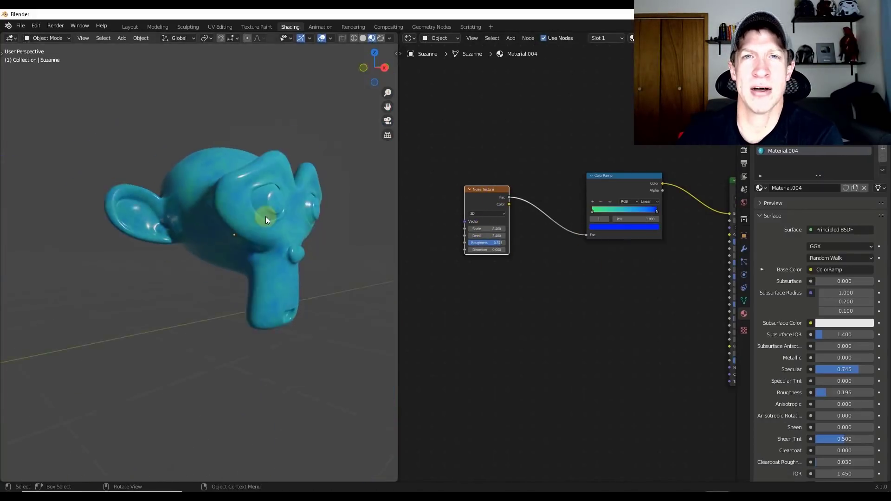
In Blender, move the ColorRamp's color stops closer together to sharpen the noise pattern on Suzanne.
scroll(250, 215, up, 4)
drag(656, 210, 632, 213)
middle_drag(258, 168, 228, 167)
scroll(206, 123, up, 5)
scroll(205, 121, down, 5)
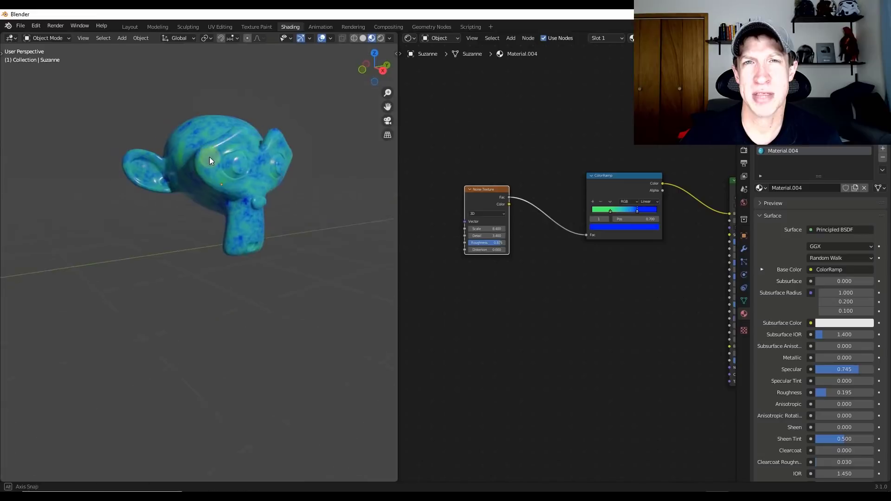
scroll(442, 227, down, 2)
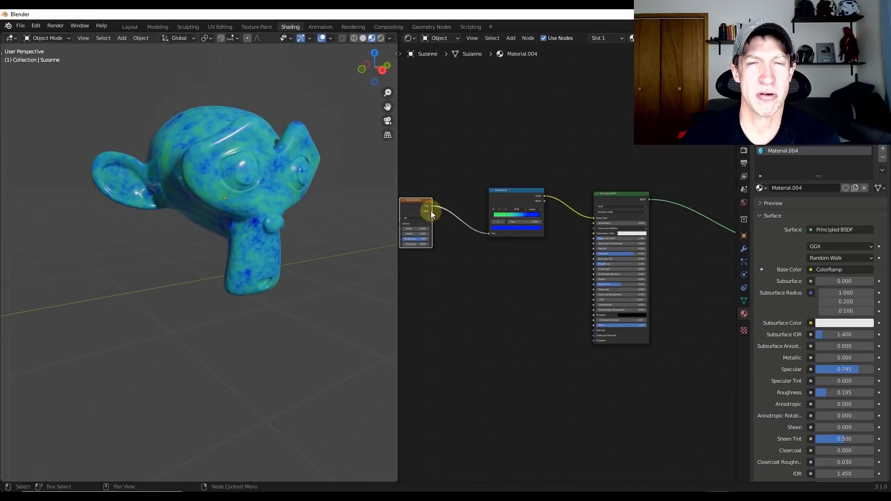
click(663, 254)
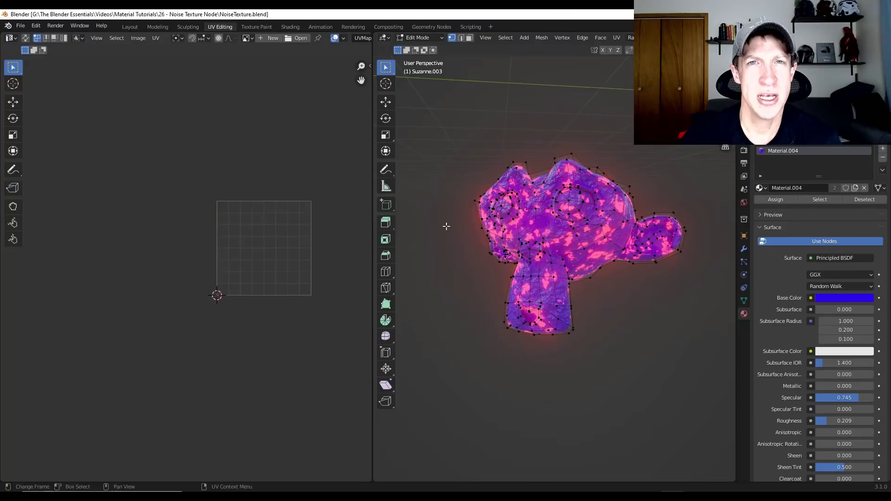
Select Suzanne's entire mesh in UV Editing and move all its UV islands up and to the left.
key(a)
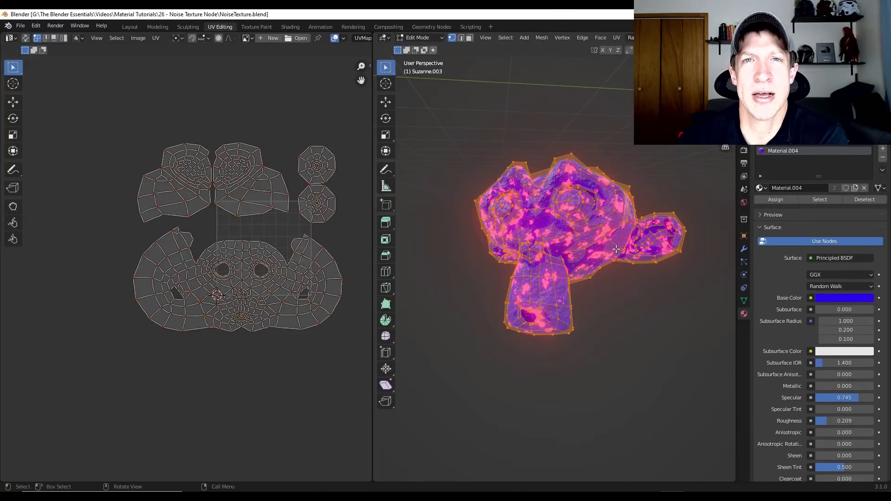
scroll(545, 241, up, 2)
drag(99, 111, 330, 314)
key(g)
click(291, 307)
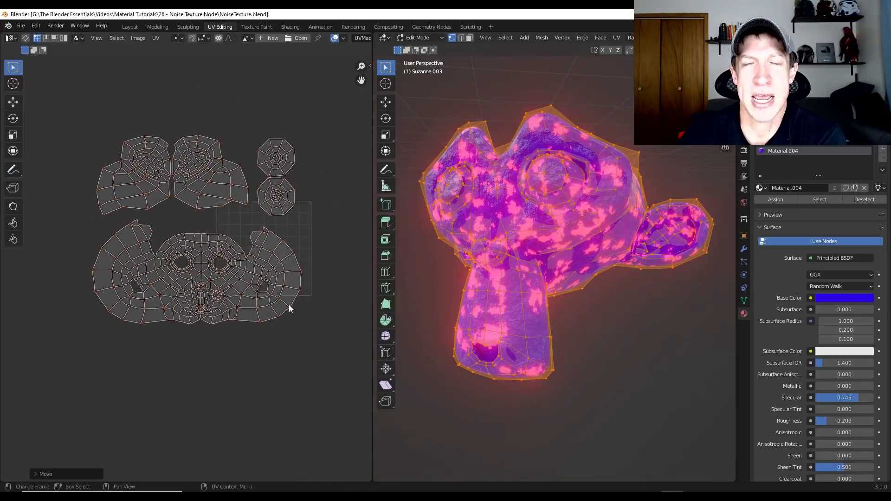
Rotate Suzanne's UV islands slightly and begin scaling them.
key(r)
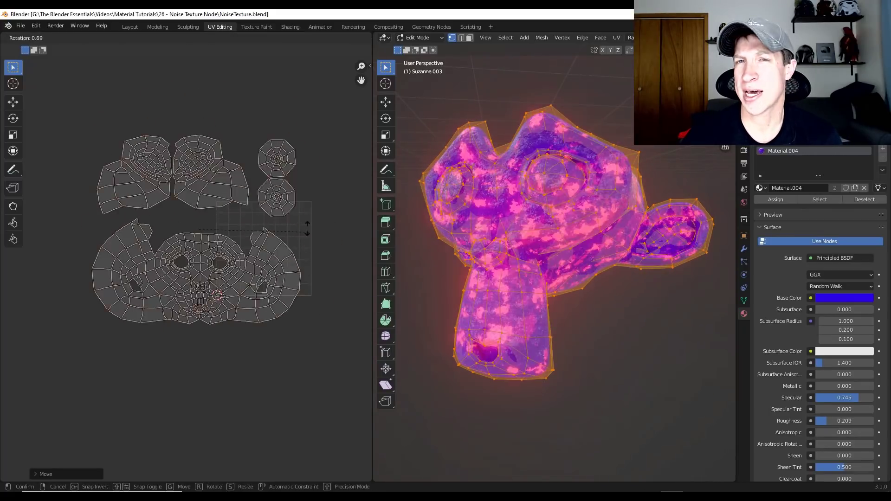
click(306, 230)
key(s)
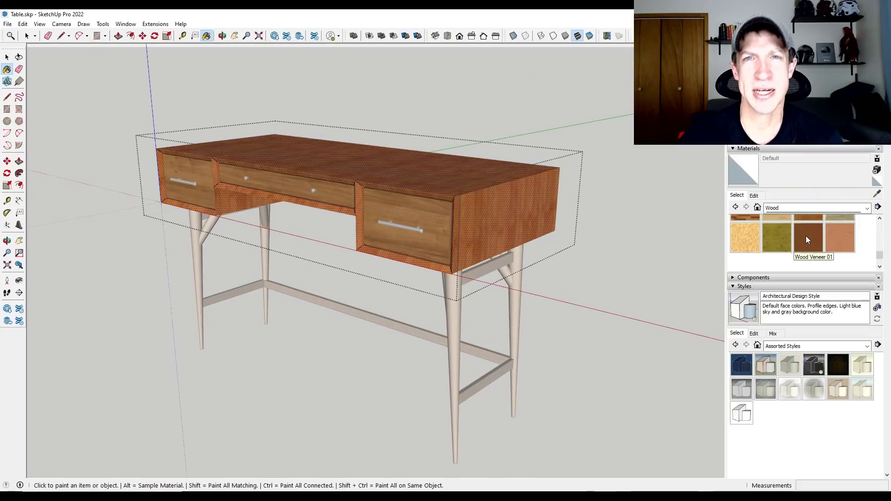
In SketchUp, try Wood Veneer 01, the green wood and Wood OSB on the desk body in turn.
click(806, 240)
click(507, 206)
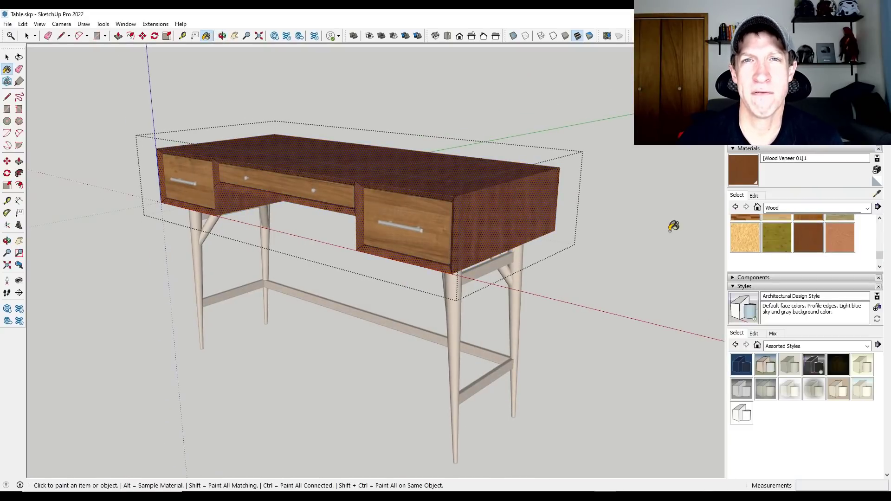
click(774, 238)
click(550, 212)
click(744, 238)
click(547, 211)
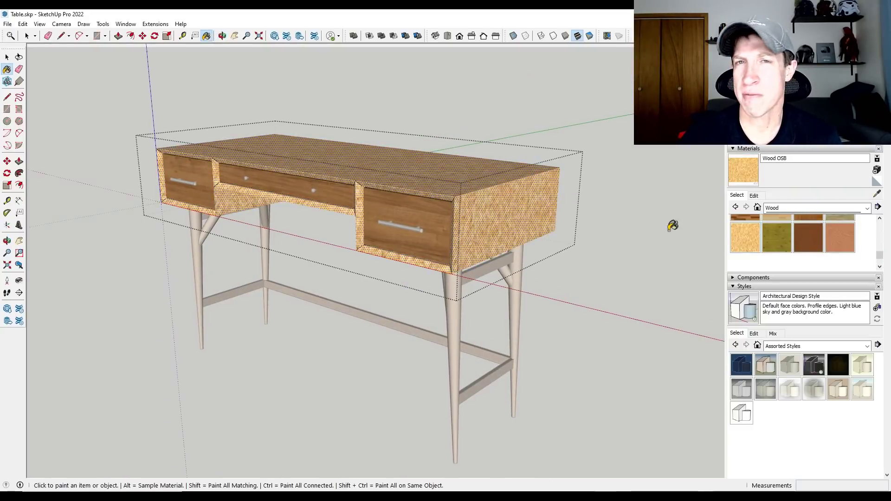
Paint the desk body with Wood Veneer 01 and set the material's texture size to 1' by 1'.
click(808, 238)
click(499, 195)
click(753, 196)
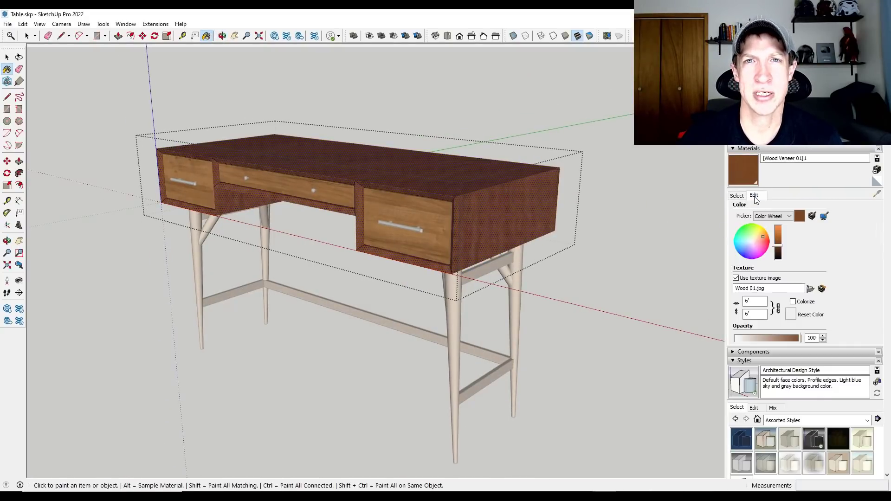
click(755, 302)
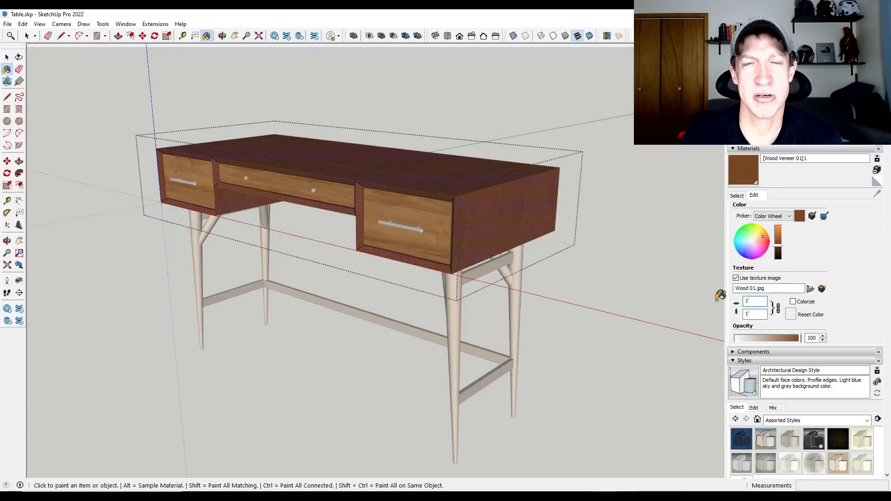
middle_drag(648, 292, 345, 225)
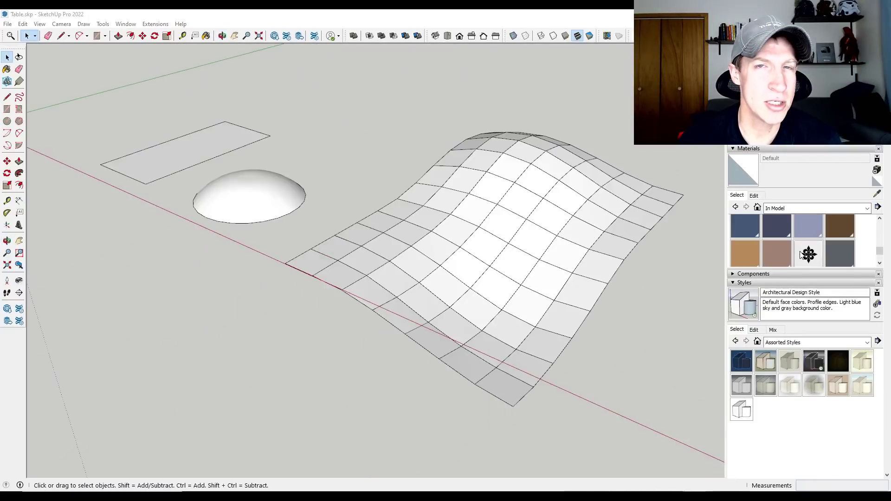
Paint the flat rectangle, the dome and a face of the wavy surface with Ornate Tile 01.
click(806, 254)
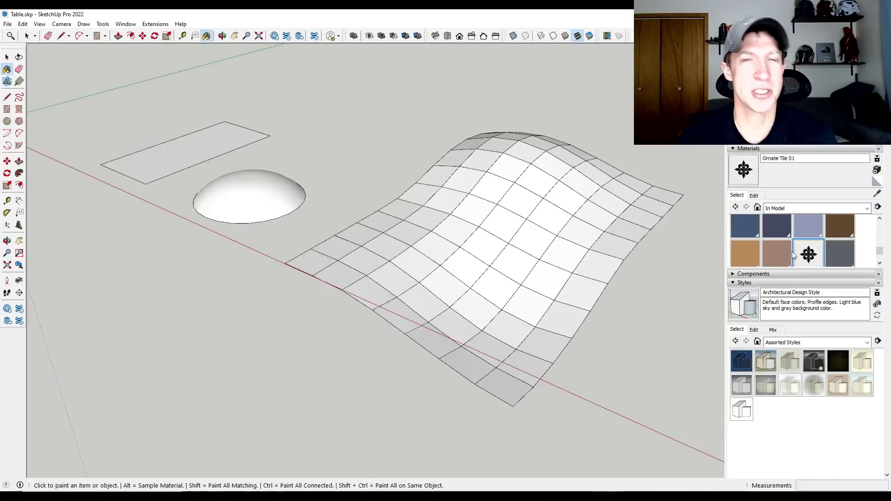
click(190, 145)
click(256, 188)
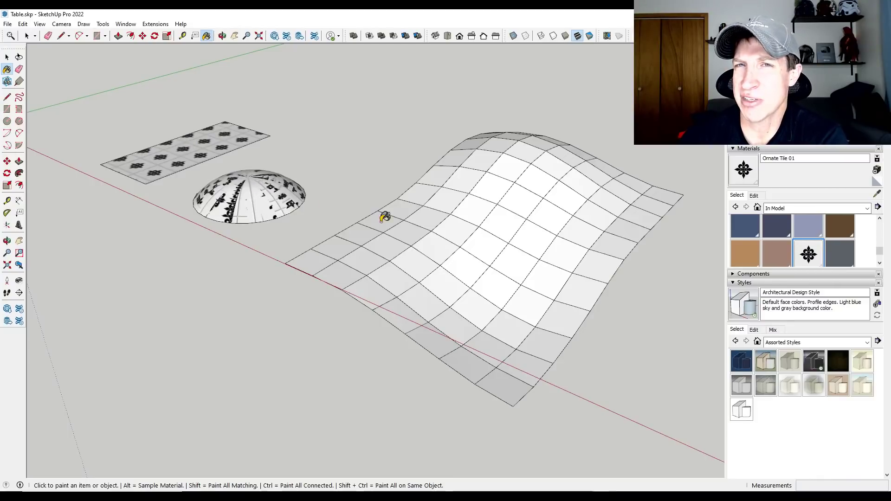
click(483, 232)
middle_drag(483, 233, 486, 303)
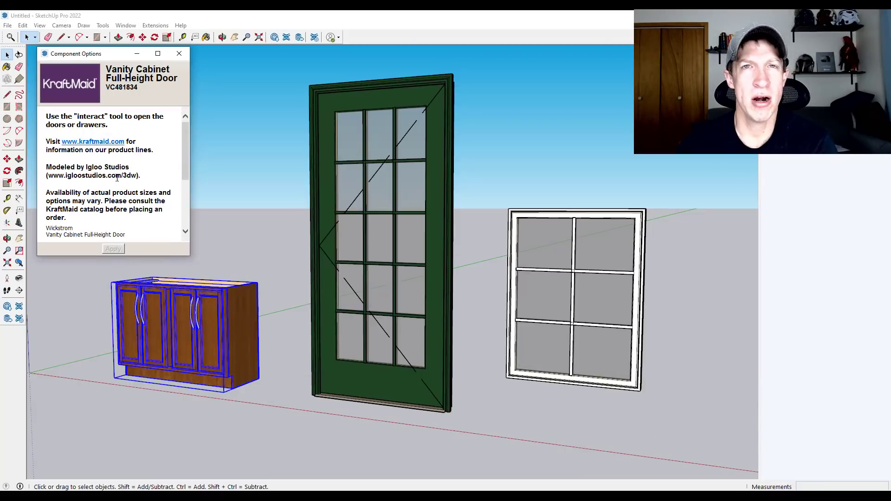
Change the KraftMaid vanity cabinet's model to 21" D 27" W – VC272134 in its component options.
scroll(117, 177, down, 5)
click(117, 176)
click(108, 201)
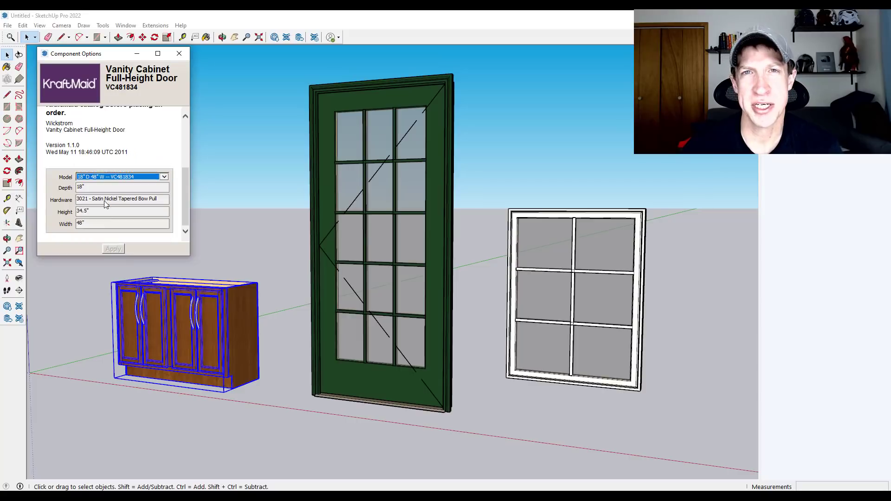
scroll(136, 177, down, 5)
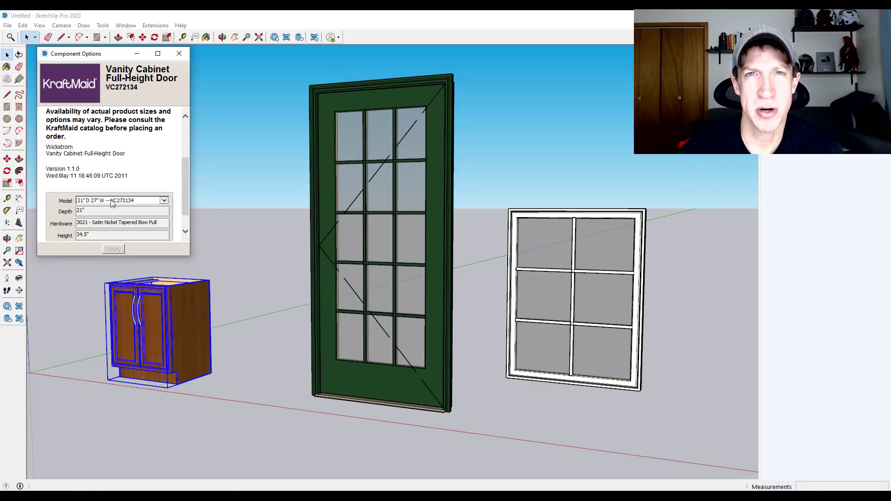
Change the vanity cabinet's model to 18" D 18" W R – VC181834R and apply it.
click(107, 203)
click(107, 127)
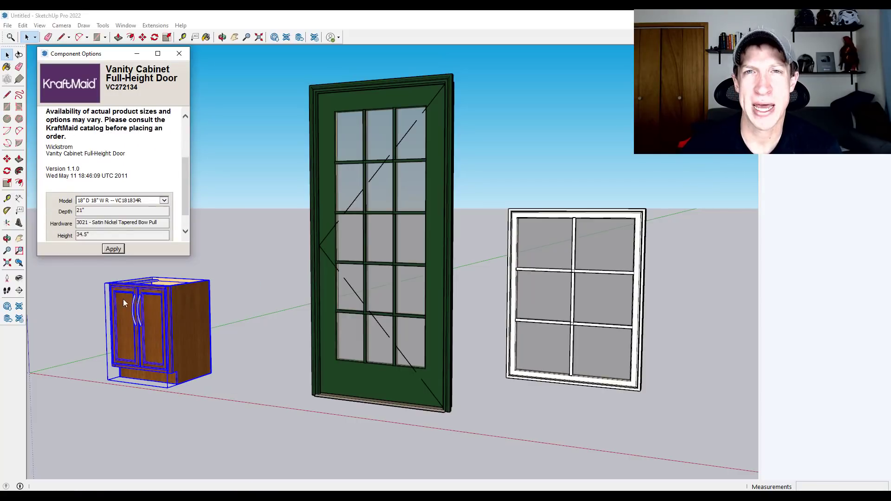
middle_drag(186, 320, 208, 321)
scroll(208, 321, down, 1)
scroll(101, 328, up, 5)
scroll(102, 327, down, 6)
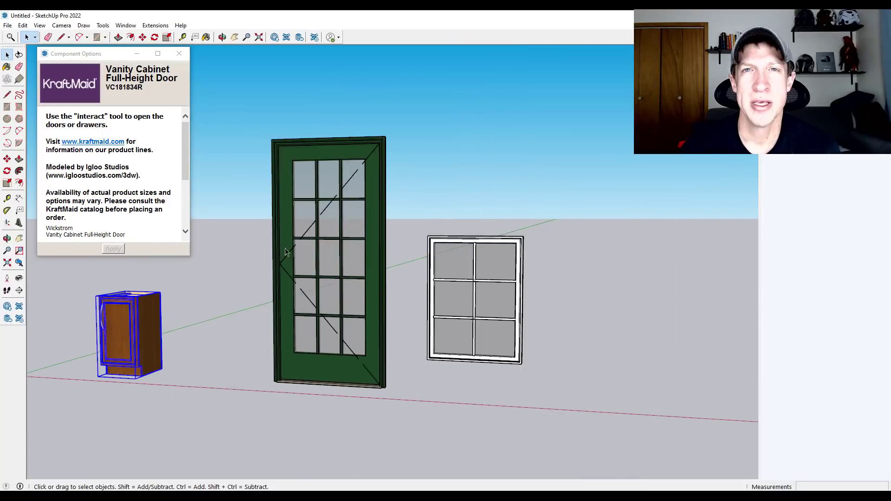
Select the green Marvin door and set its Grille Exterior option to No.
click(299, 249)
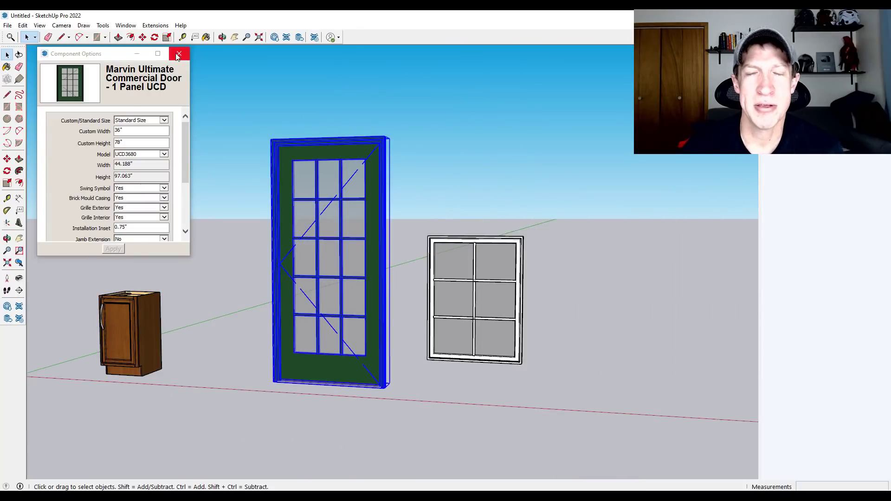
click(149, 209)
click(136, 217)
Keep the door on Standard Cladding, set its cladding material to Medium Bronze and apply the change.
scroll(134, 219, down, 1)
scroll(134, 218, down, 3)
click(136, 192)
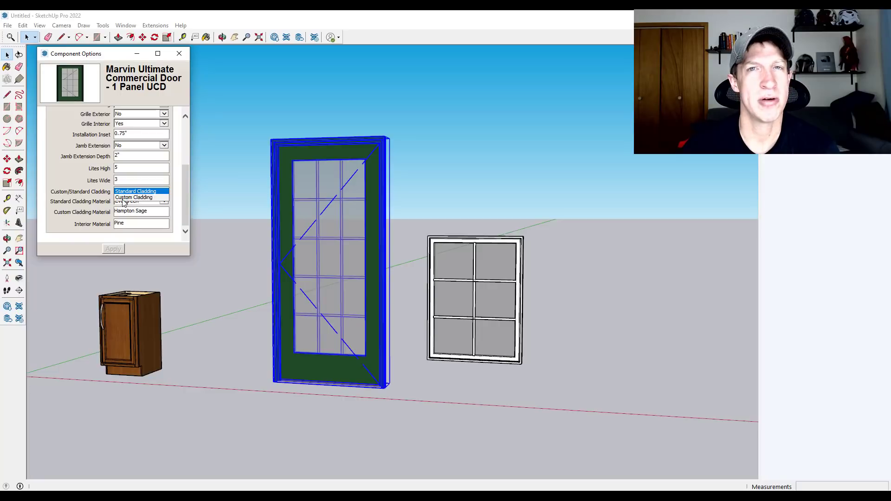
click(122, 203)
click(127, 204)
click(130, 189)
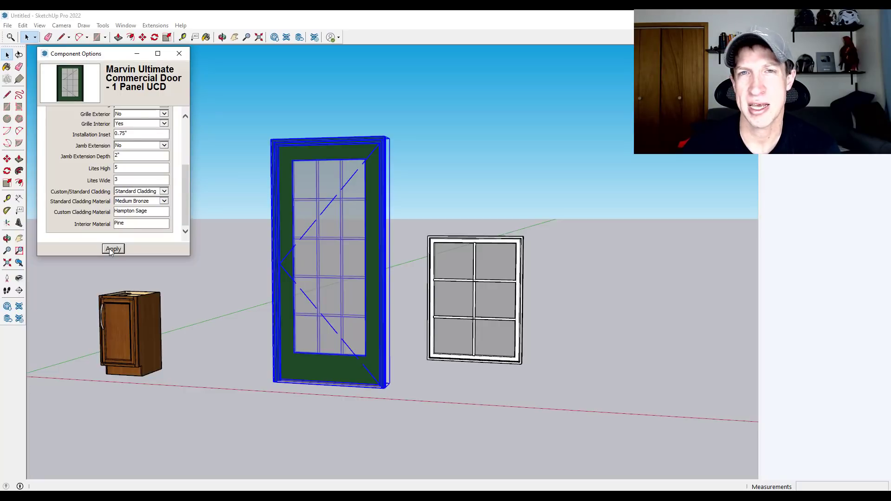
click(113, 249)
Use the Interact tool to swing the Marvin door open and operate the vanity cabinet.
right_click(318, 239)
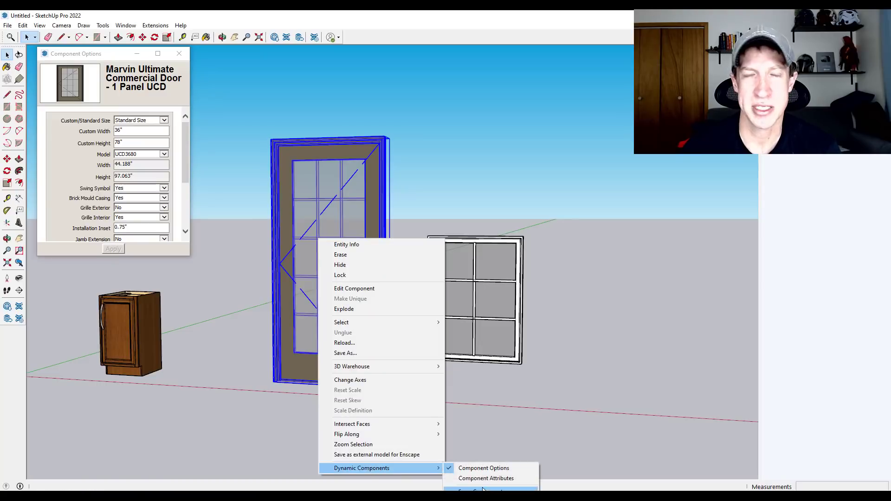
click(82, 26)
mouse_move(102, 26)
click(119, 263)
click(347, 376)
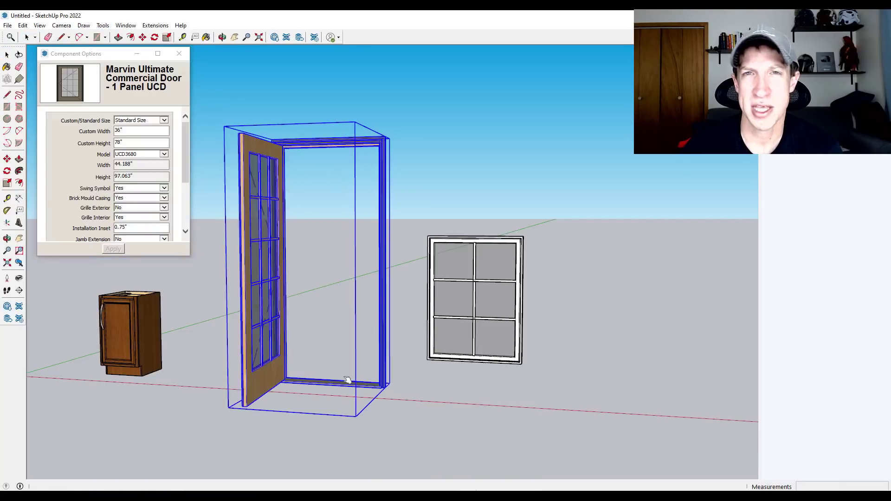
click(259, 387)
click(121, 347)
click(121, 347)
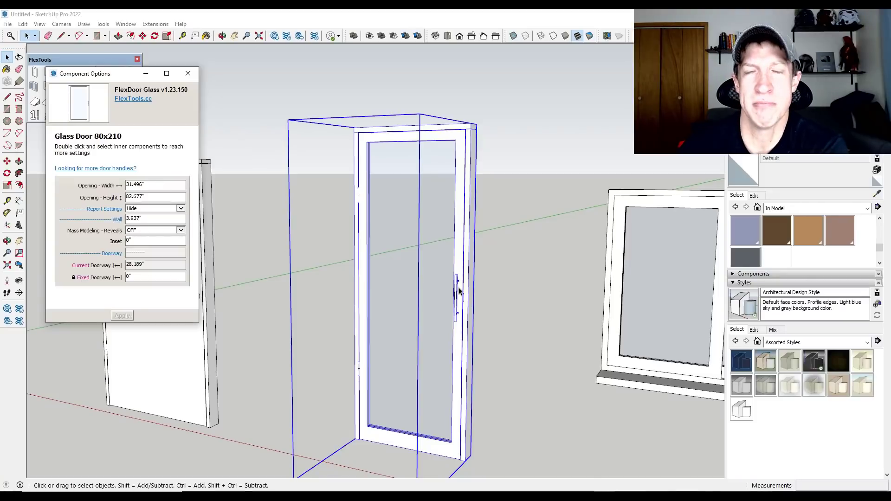
Select the FlexDoor glass door and scale it wider from its handle side.
click(458, 291)
key(s)
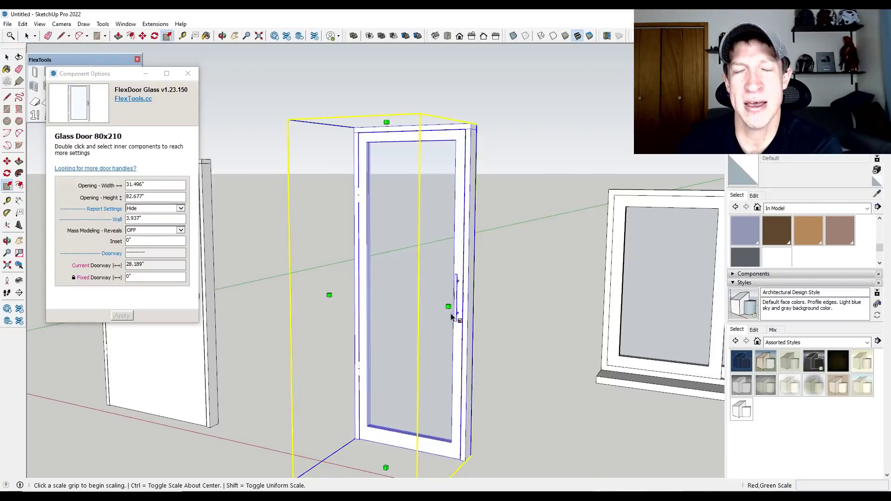
drag(448, 307, 494, 311)
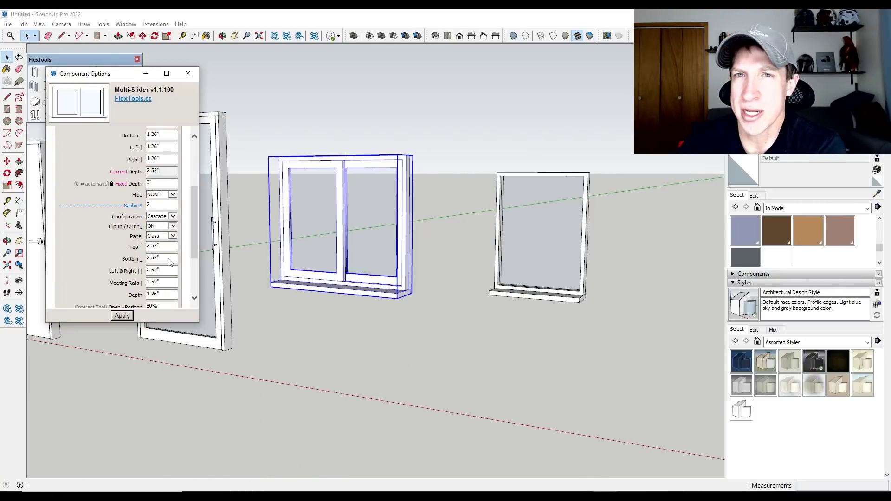
Set the sliding window's Sill option to OFF in its component options and apply the change.
scroll(159, 227, up, 1)
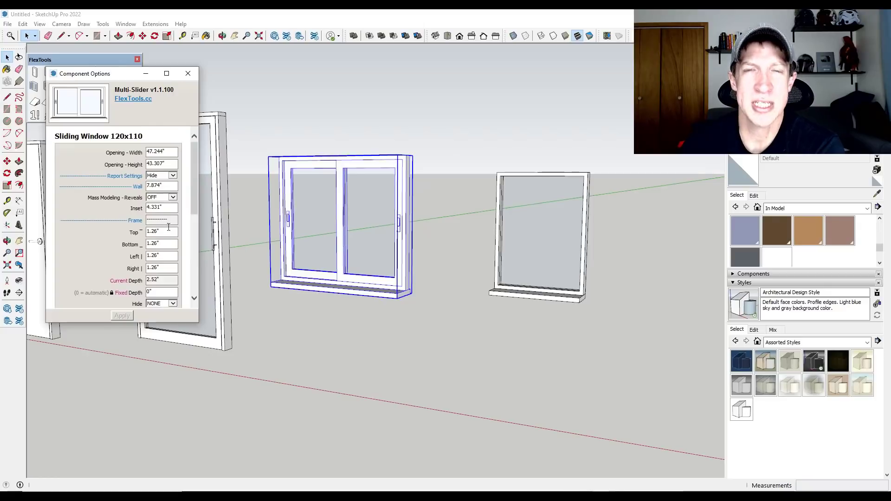
scroll(167, 228, down, 5)
click(171, 248)
click(154, 263)
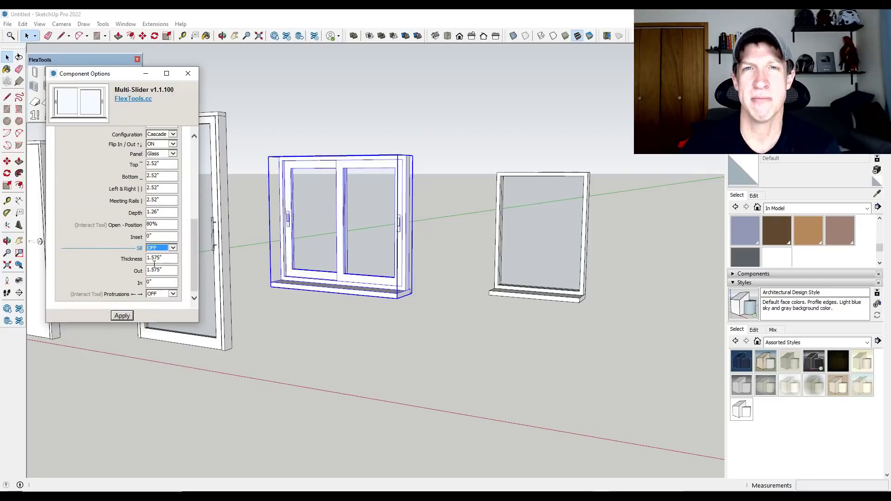
click(122, 316)
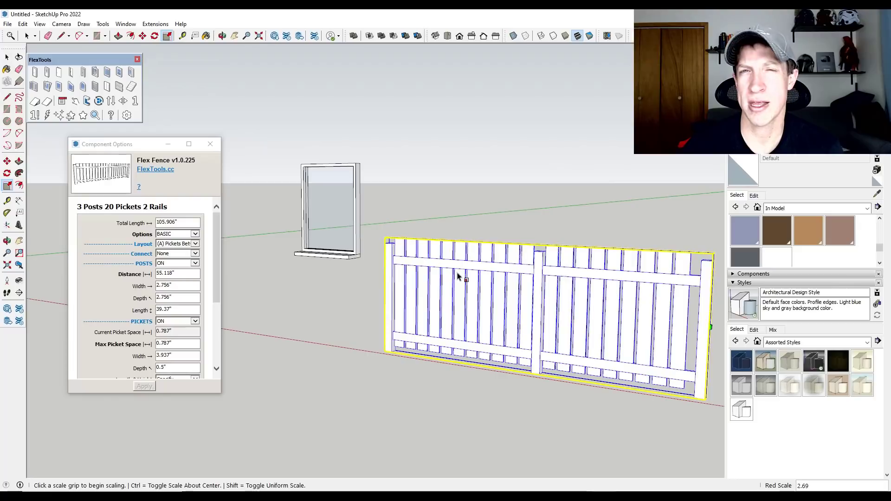
Change the Flex Fence's Picket Style to Top ▲ and apply it to the fence.
scroll(175, 288, down, 3)
click(175, 293)
click(168, 304)
click(144, 386)
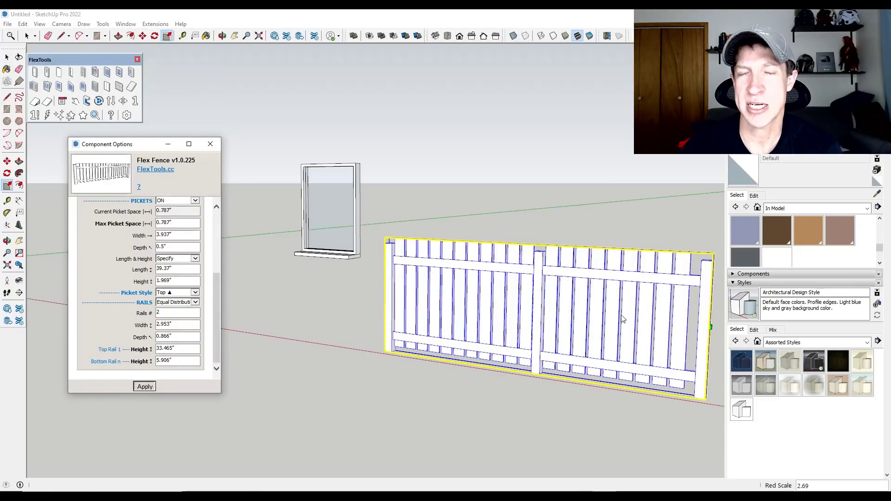
middle_drag(623, 324, 512, 312)
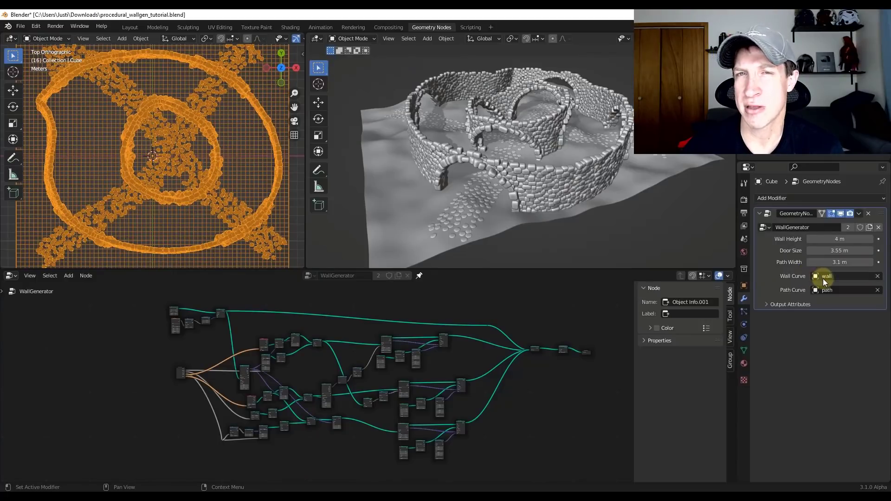
In Blender, raise the WallGenerator modifier's Wall Height to about 6.72 m and adjust its Door Size.
drag(831, 238, 773, 226)
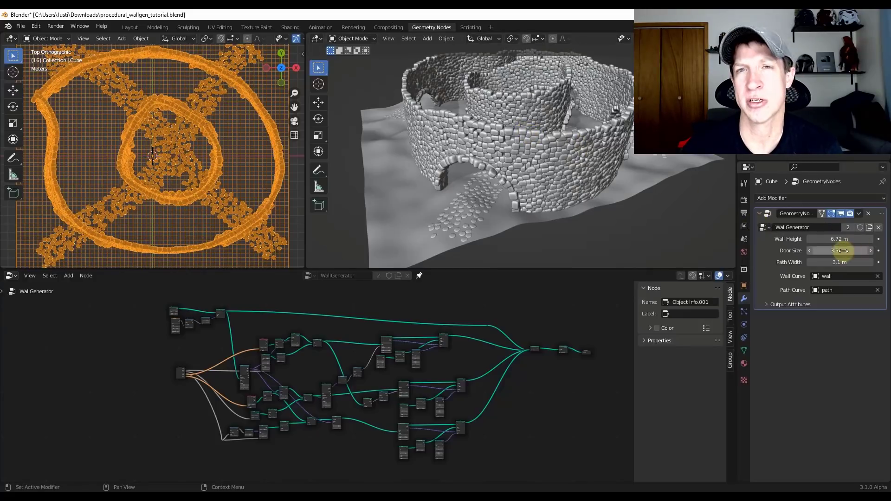
drag(840, 251, 724, 252)
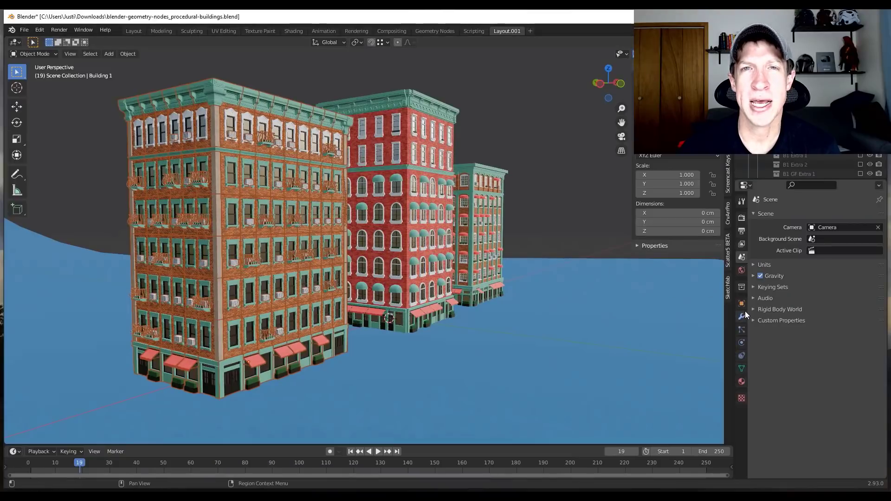
Reduce the length of Building 1 to 2 in its Procedural Building modifier.
click(742, 316)
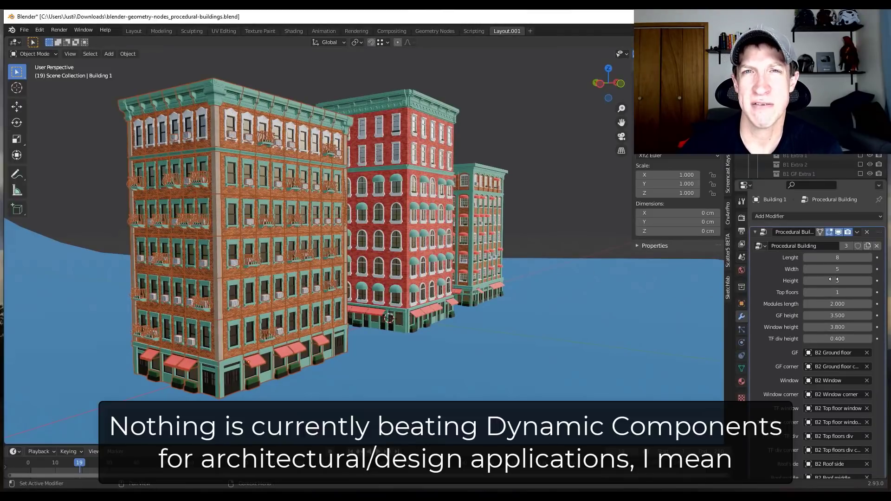
click(807, 257)
click(807, 257)
click(806, 257)
click(807, 258)
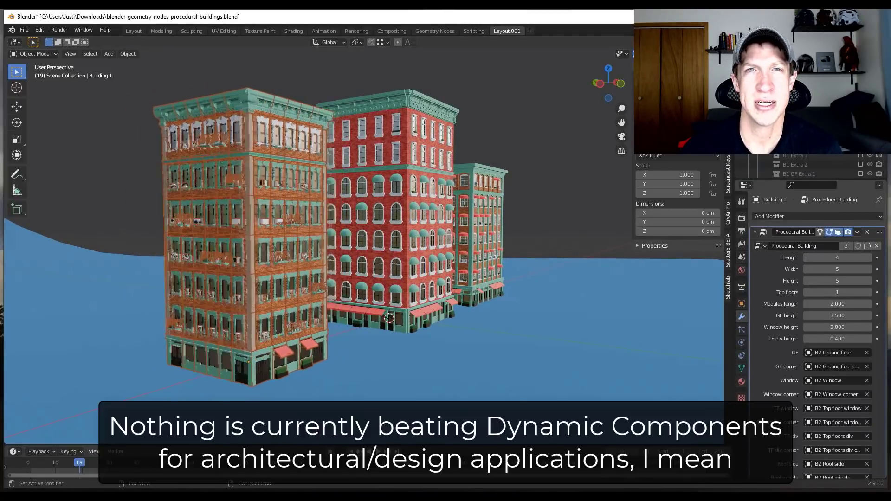
click(806, 257)
click(806, 257)
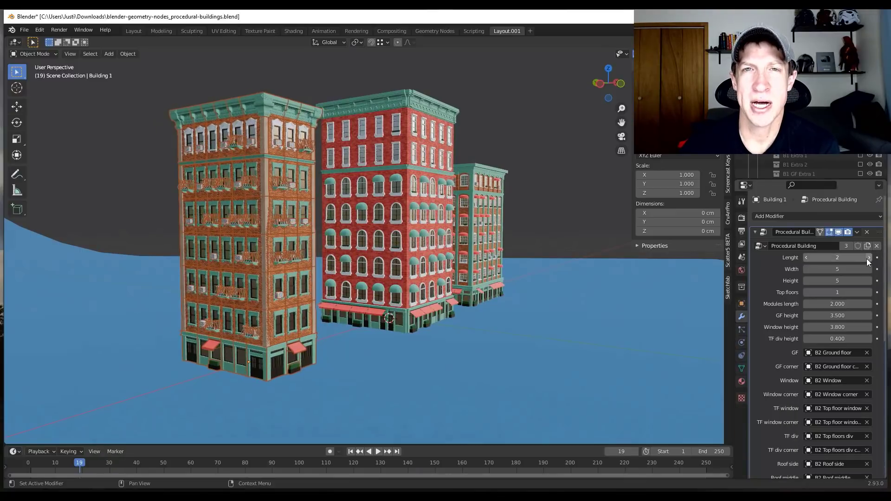
Set Building 1's length to 4 and its width to 7.
click(869, 257)
click(869, 257)
click(868, 269)
click(868, 269)
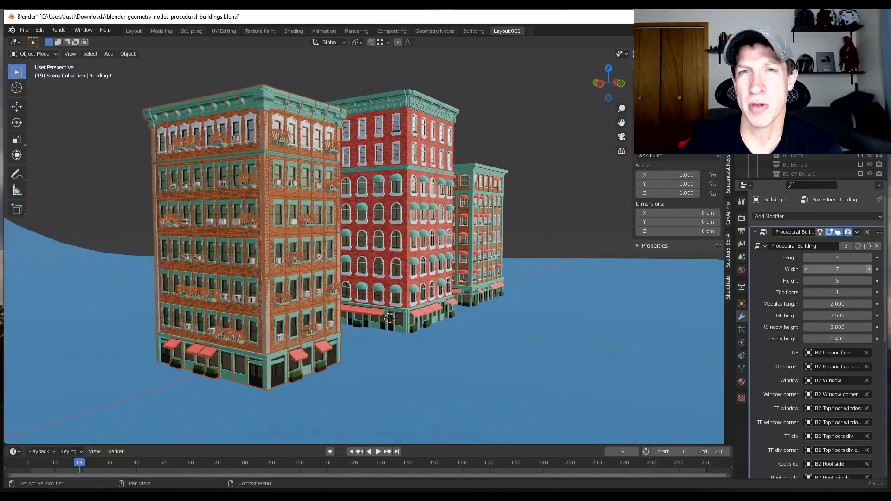
Try lowering Building 1's height to 3 or less and bring it back up to 5.
click(806, 281)
click(806, 281)
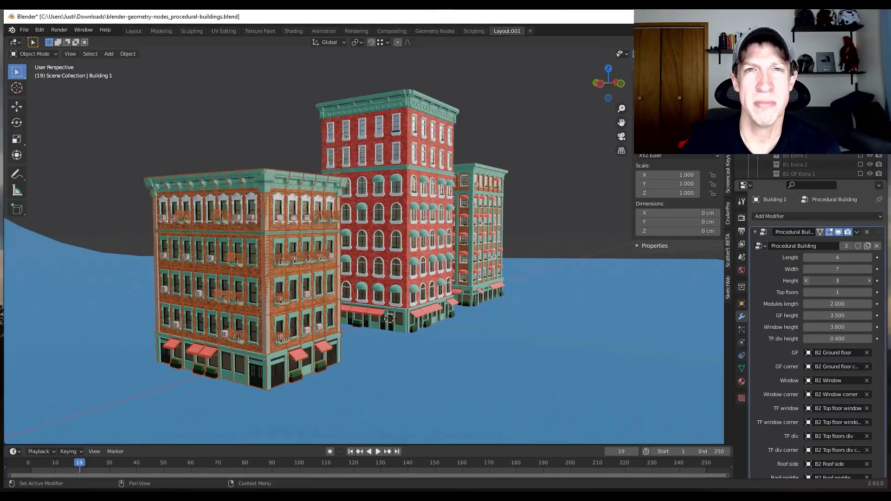
click(806, 281)
click(868, 281)
click(869, 281)
click(868, 281)
click(868, 280)
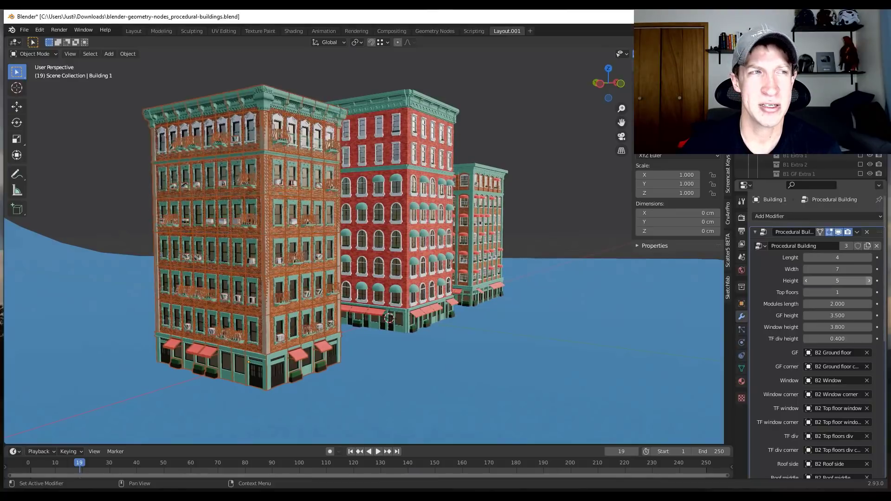
Try a taller Building 1 and settle its height at 4.
click(869, 280)
click(868, 280)
click(869, 281)
drag(830, 282, 812, 281)
scroll(228, 228, up, 3)
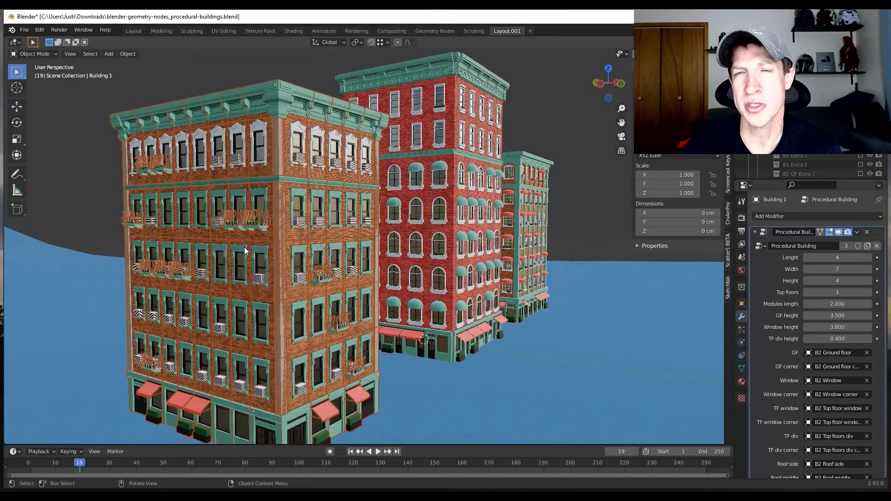
middle_drag(249, 258, 166, 282)
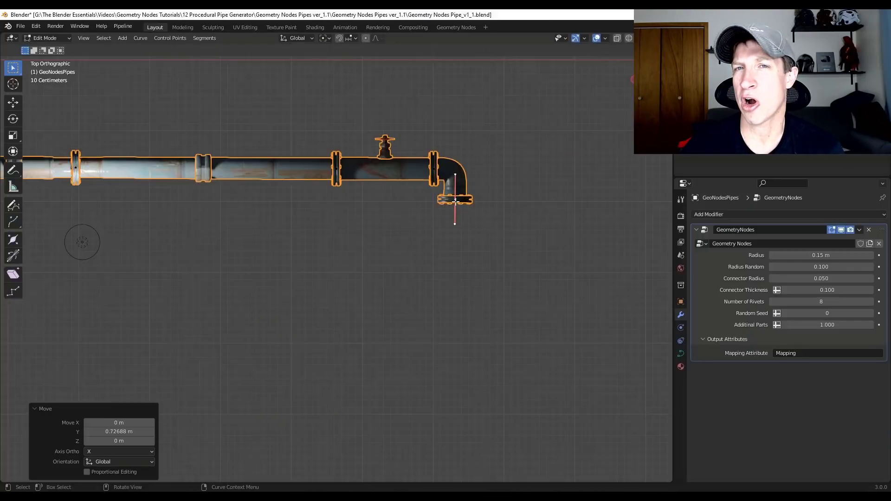
Extrude the end of the GeoNodesPipes curve about 1.12 m along negative Y in the pipe generator file.
key(e)
click(454, 281)
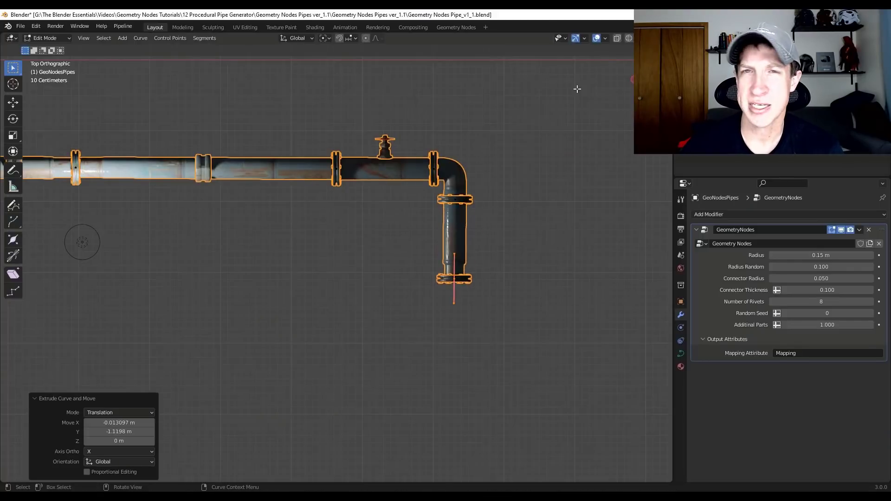
From the left view, extrude the pipe's end about 0.42 m upward and rotate its end point about -89.2°.
click(633, 79)
key(e)
click(489, 248)
key(r)
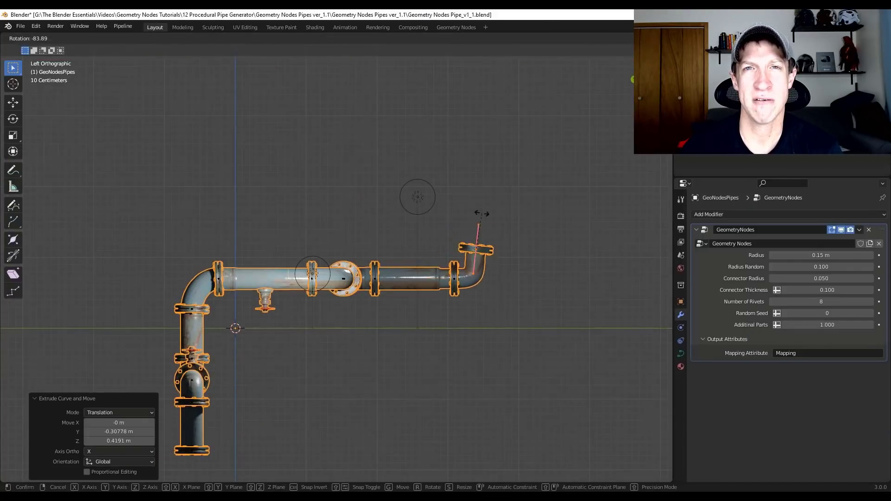
click(436, 286)
scroll(254, 310, up, 5)
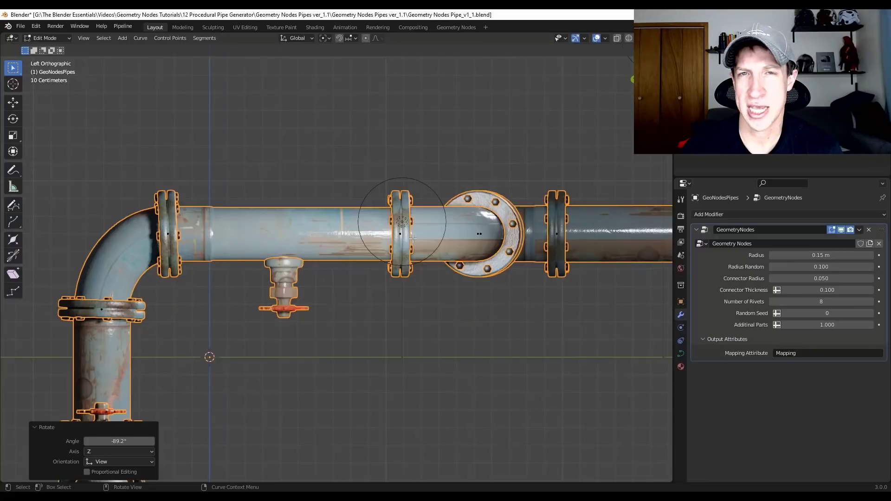
Adjust the Radius of the pipe's Geometry Nodes modifier.
scroll(414, 239, down, 11)
middle_drag(467, 222, 404, 256)
scroll(403, 256, up, 3)
scroll(603, 241, up, 2)
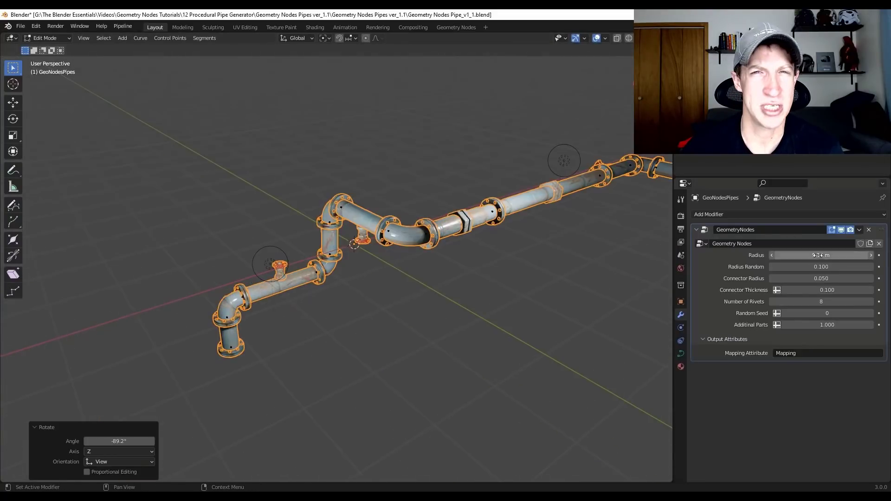
drag(821, 255, 872, 256)
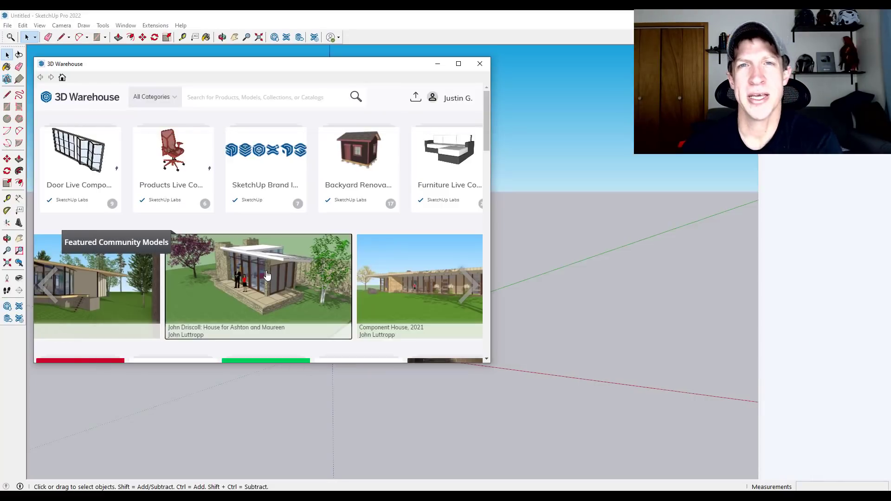
In SketchUp, load the featured community house for Ashton and Maureen from 3D Warehouse into the model and place it at the origin.
click(267, 275)
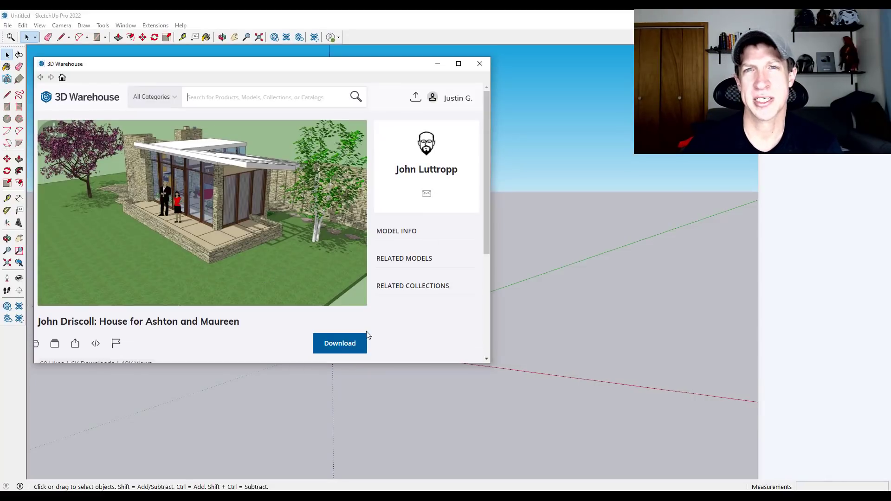
click(357, 342)
click(235, 237)
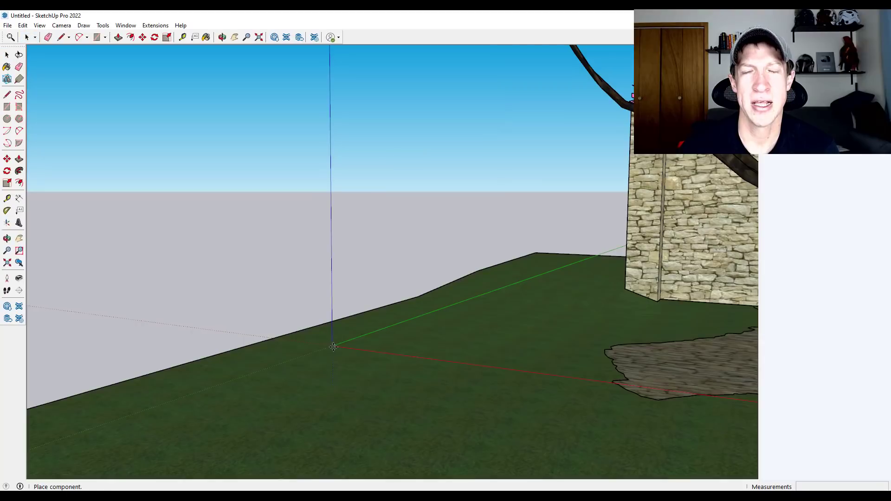
click(333, 347)
scroll(426, 261, down, 5)
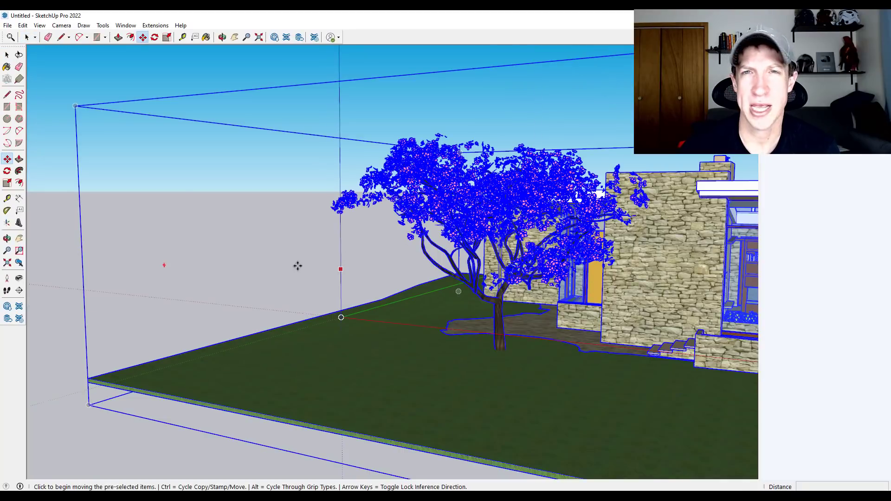
scroll(297, 265, down, 3)
middle_drag(417, 251, 297, 266)
middle_drag(533, 246, 464, 264)
scroll(467, 264, down, 2)
key(space)
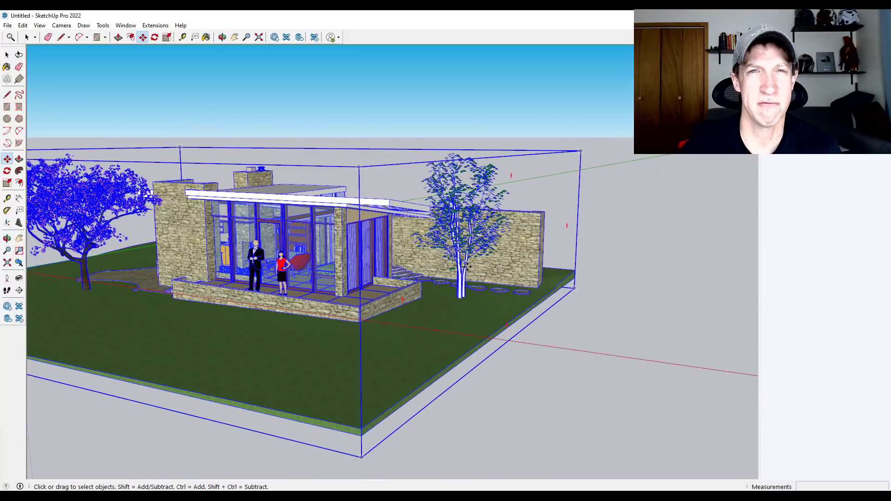
Search 3D Warehouse for "car", limit the results to models and change their sort order.
key(space)
click(274, 37)
click(219, 97)
text(car)
key(Return)
click(253, 145)
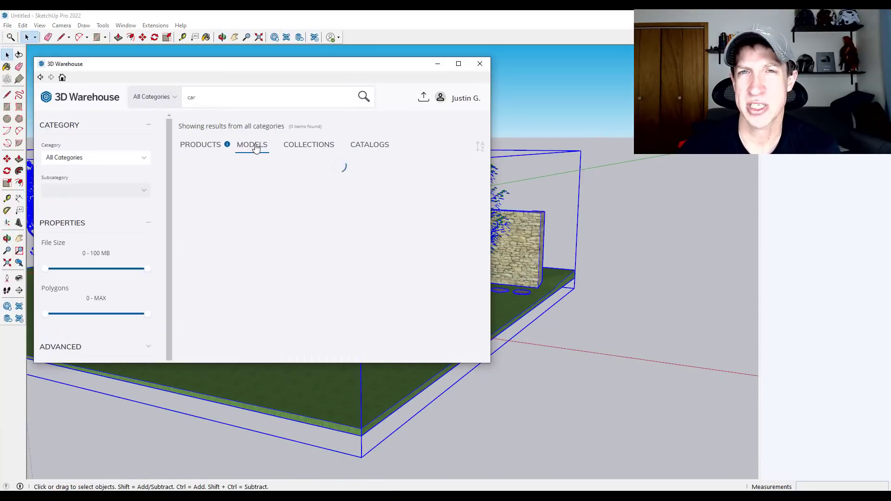
click(472, 147)
click(414, 179)
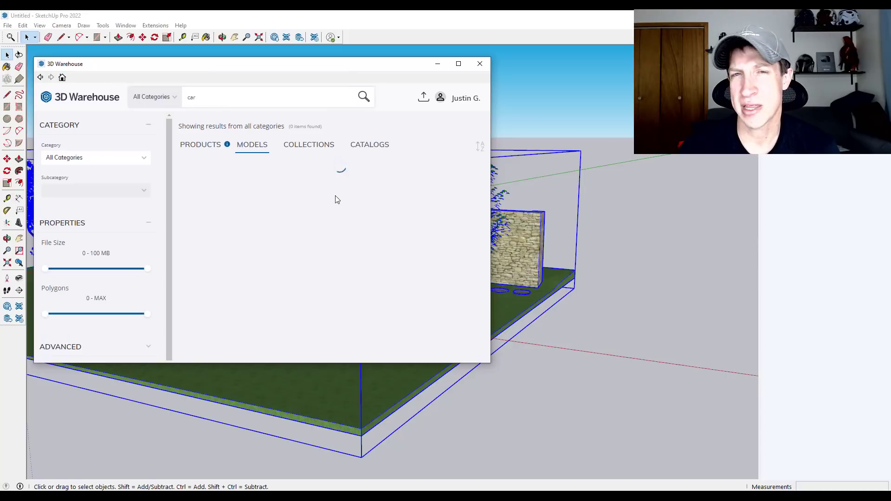
Load the McLaren F1 LM car into the model and place it on the lawn in front of the house.
scroll(334, 278, down, 3)
click(429, 218)
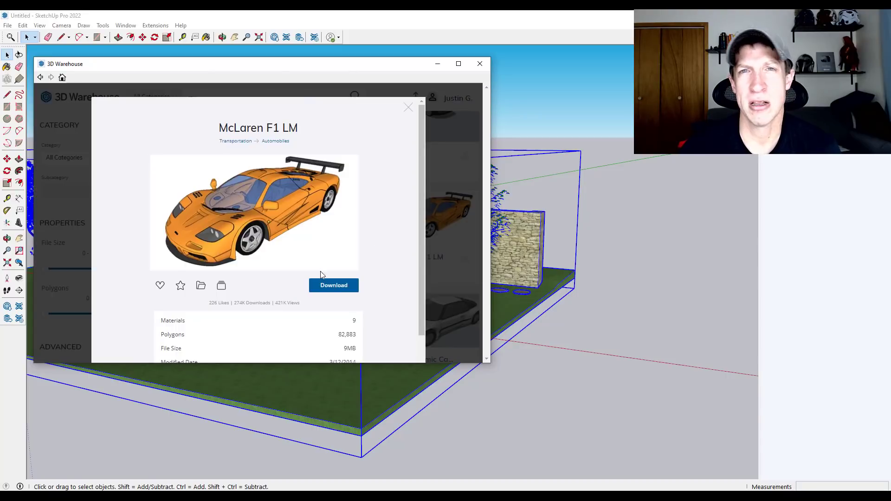
click(322, 284)
click(234, 235)
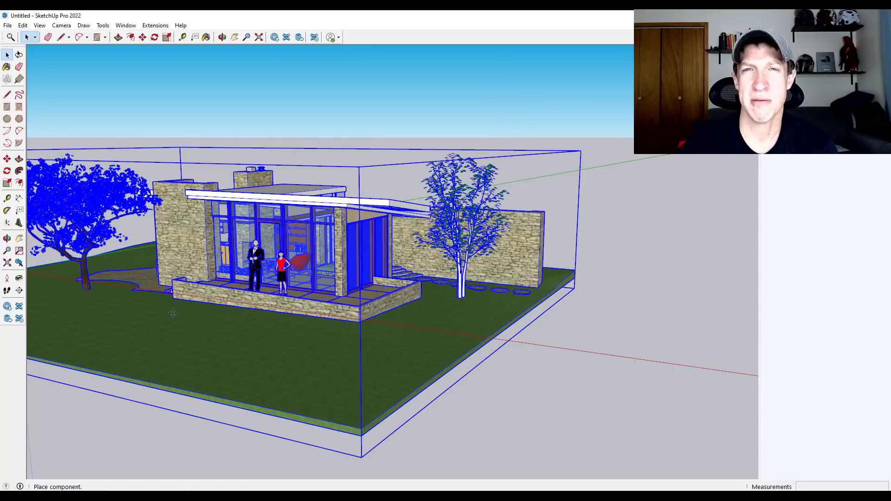
click(158, 367)
Scale the McLaren up uniformly from its corner grip.
key(s)
click(187, 377)
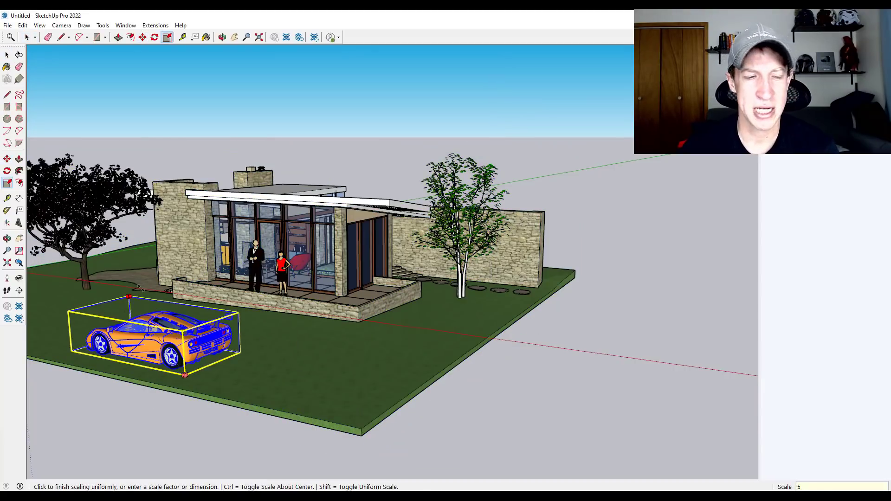
key(Return)
key(space)
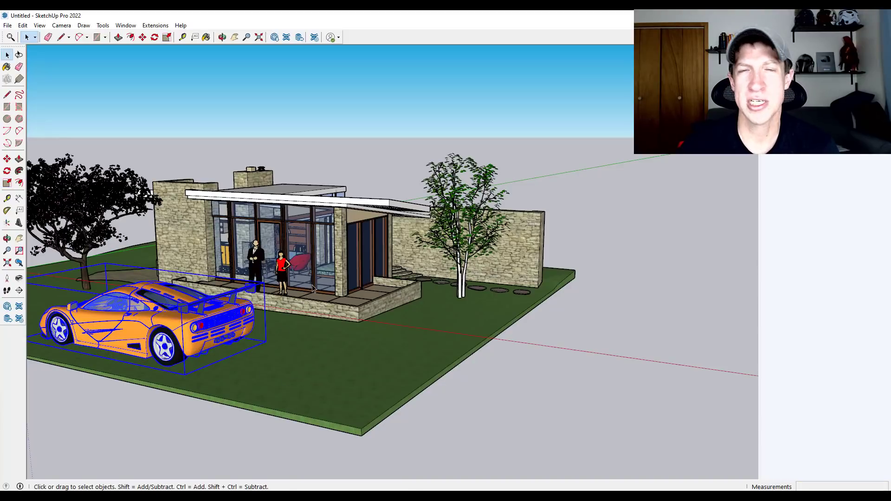
Search 3D Warehouse for "cabinet" and limit the results to products.
click(222, 37)
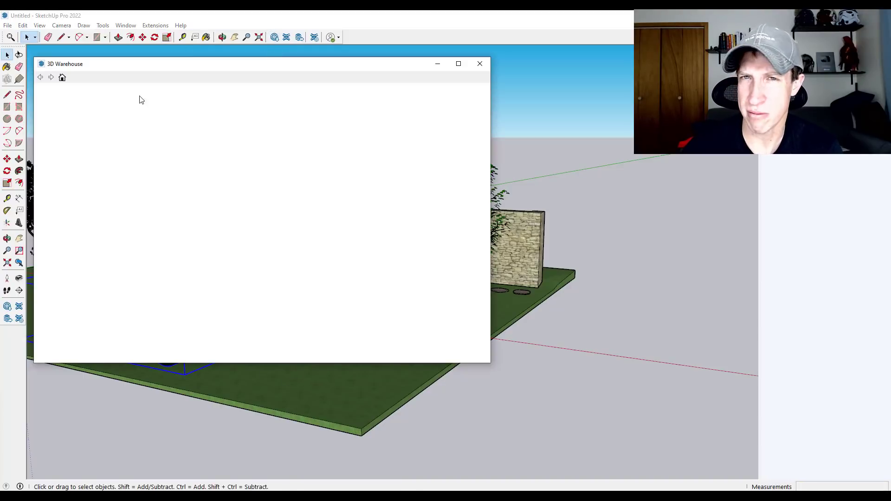
drag(217, 97, 124, 99)
text(cabinet)
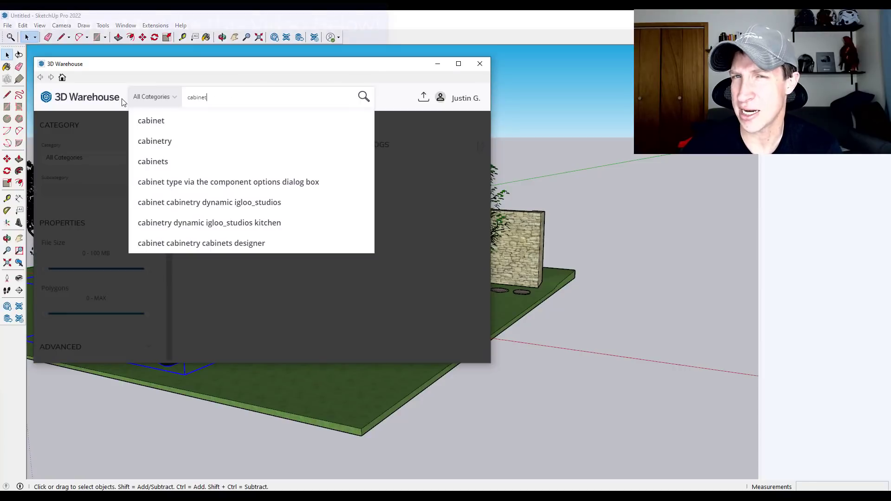
key(Return)
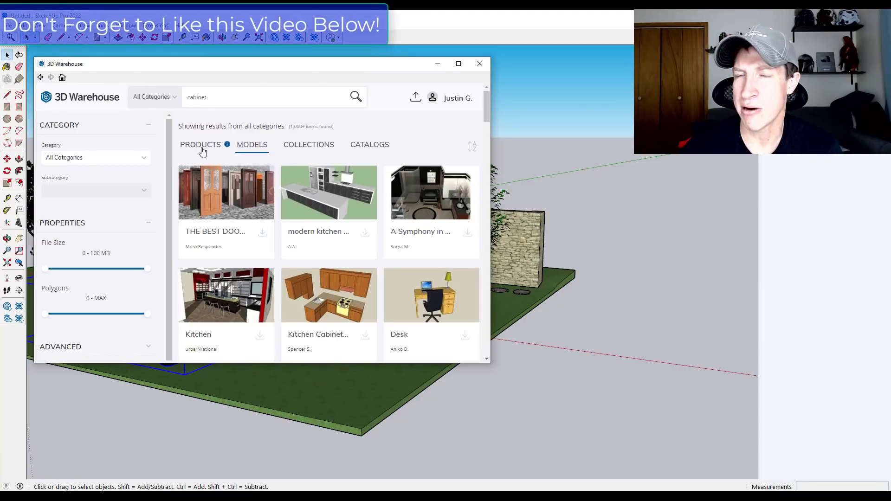
click(203, 152)
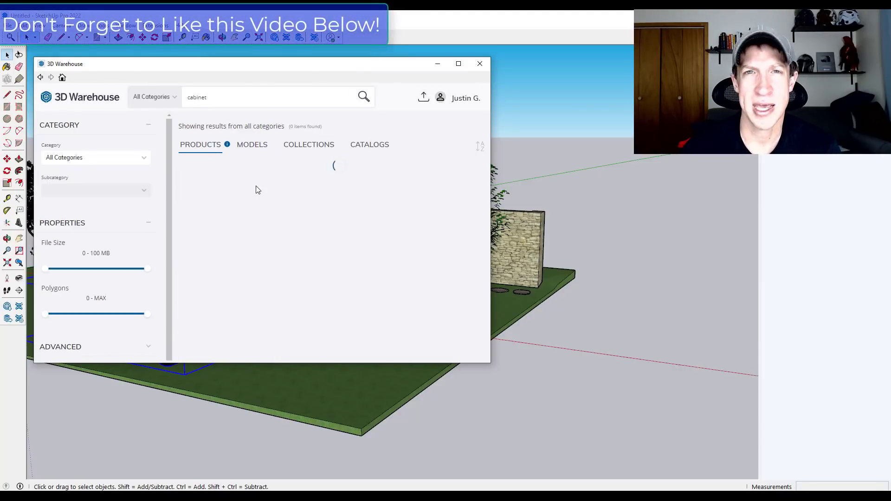
Load the base cabinet with three short drawers into the model and place it on the empty ground beyond the lawn.
scroll(334, 268, down, 5)
scroll(335, 268, down, 13)
drag(486, 208, 493, 332)
scroll(339, 274, down, 5)
drag(487, 235, 493, 345)
click(432, 231)
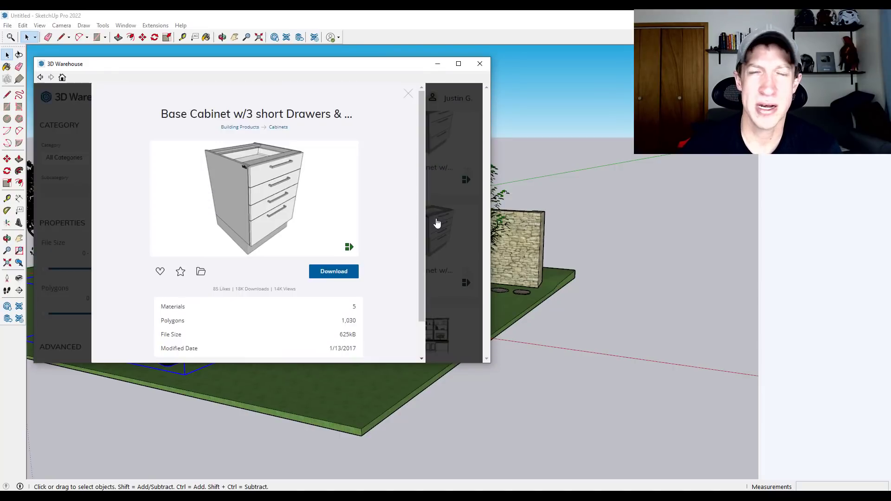
click(330, 272)
click(233, 235)
click(596, 335)
scroll(711, 331, up, 6)
scroll(522, 309, down, 3)
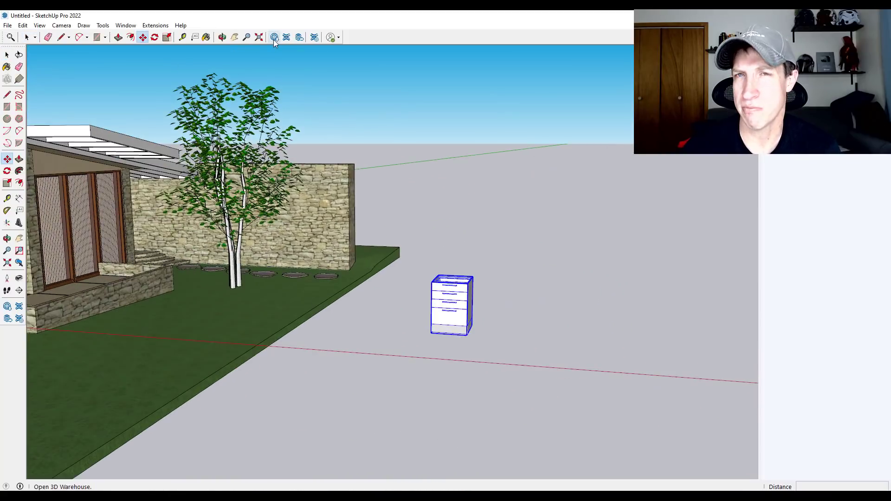
Search 3D Warehouse for "window", load the Architect Series product and place it on the ground beside the drawer cabinet.
click(274, 38)
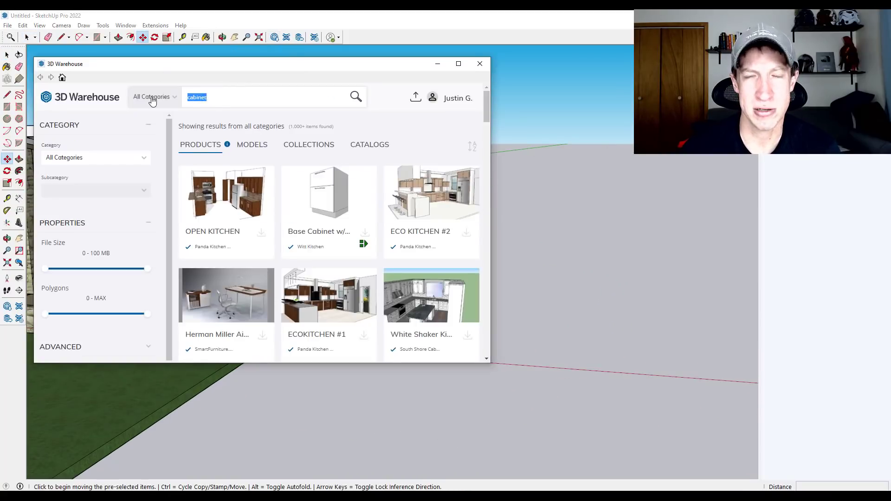
text(window)
key(Return)
click(340, 186)
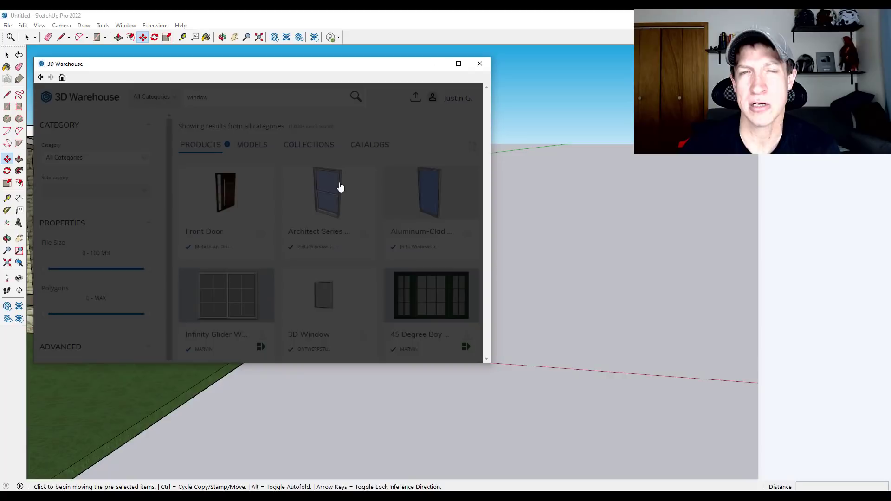
scroll(386, 243, down, 2)
click(334, 245)
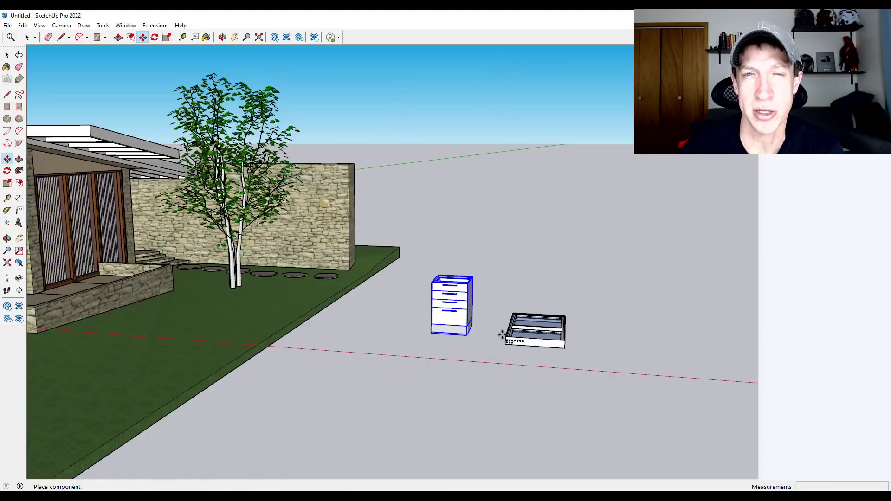
click(505, 342)
middle_drag(551, 342, 500, 337)
scroll(551, 350, up, 3)
click(552, 350)
click(565, 376)
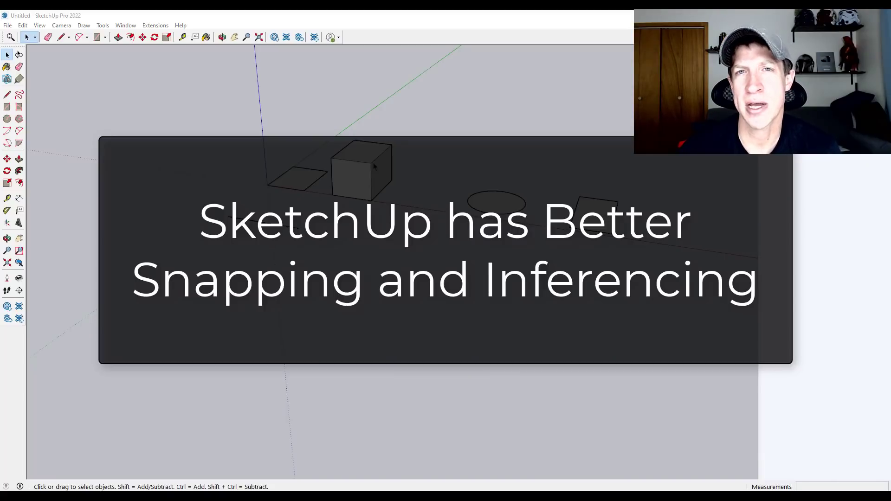
Push/Pull the square at the origin upward to the height of the neighbouring box's top face.
scroll(375, 158, up, 4)
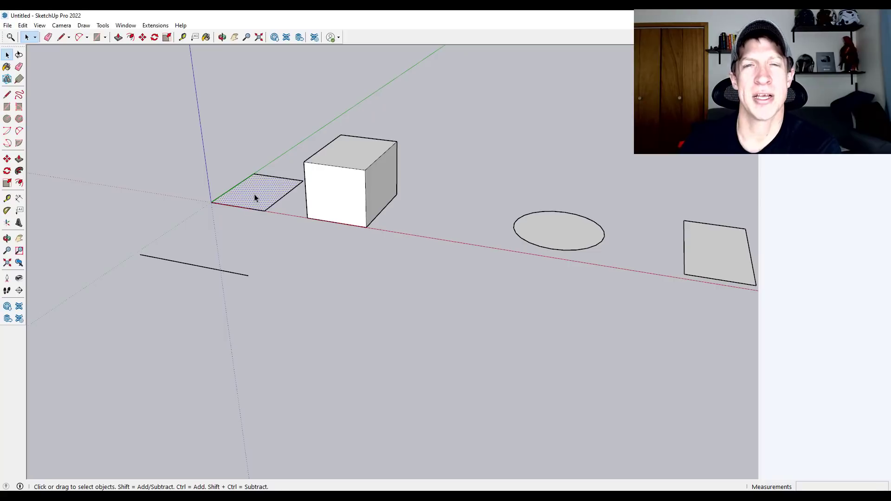
key(p)
click(258, 197)
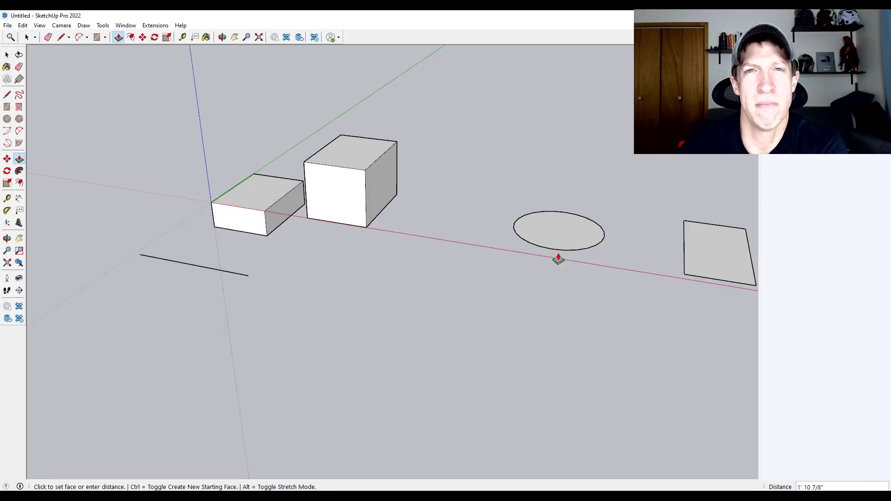
click(365, 158)
key(space)
Start a line from a point inferred off the existing line's endpoint along the green direction and lock it parallel to the red axis.
key(l)
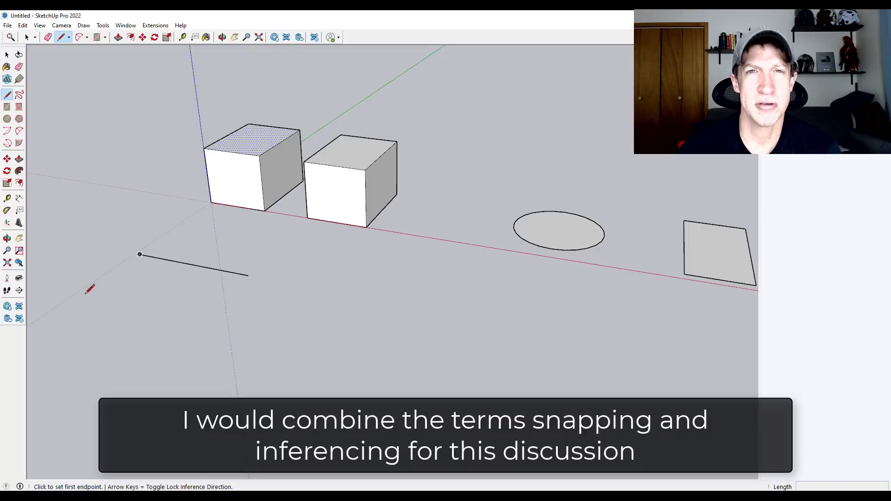
click(83, 294)
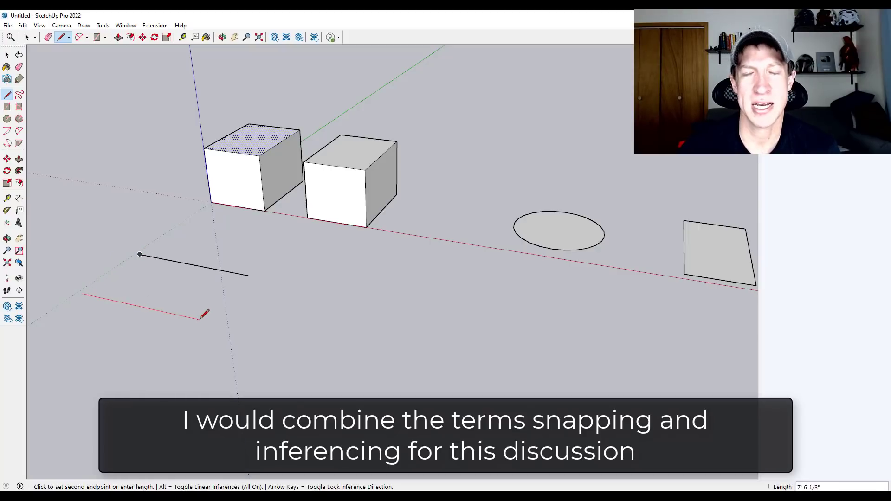
key(shift)
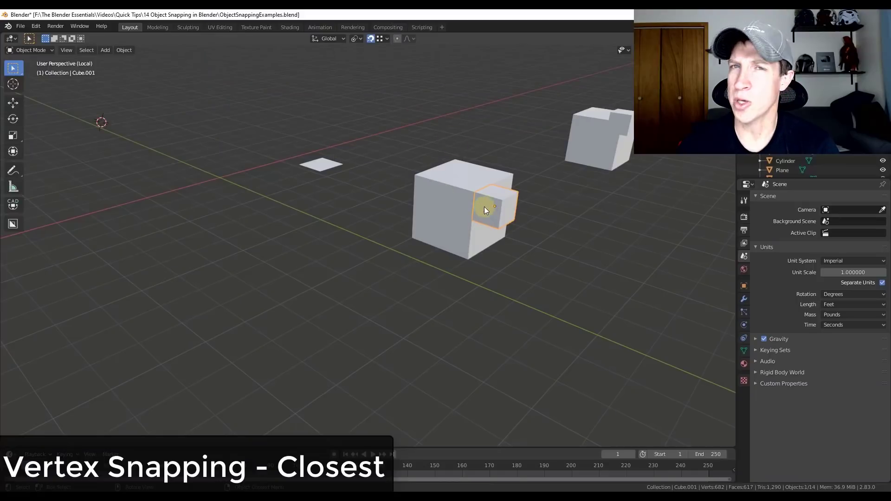
In Blender, move the small cube about 1' 2.7" away from the large cube along the global Y axis.
key(g)
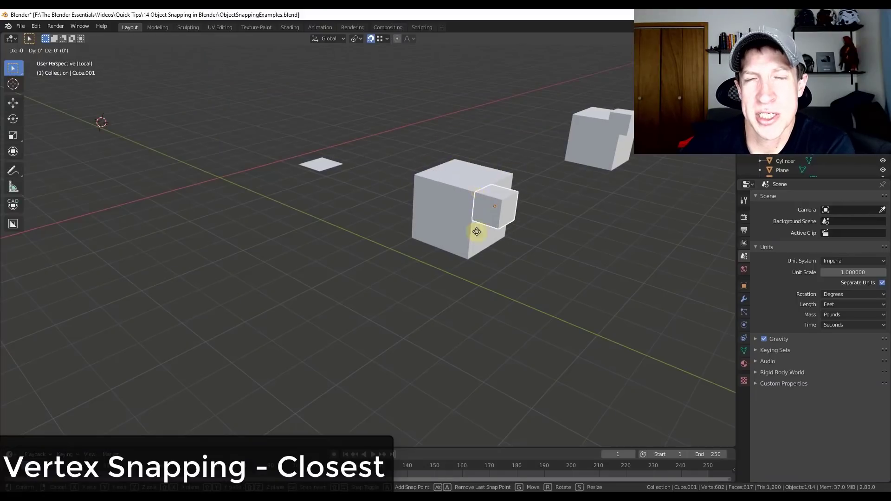
click(484, 200)
scroll(484, 201, up, 5)
middle_drag(492, 244, 516, 235)
key(g)
key(y)
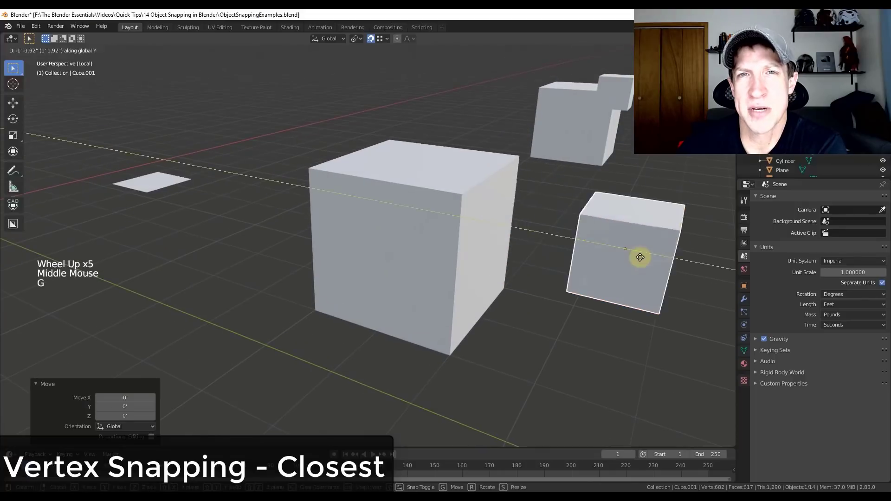
click(638, 256)
Raise the small cube about 8" along Z, then snap its closest vertex to the large cube's upper front corner.
scroll(636, 255, down, 3)
key(g)
key(z)
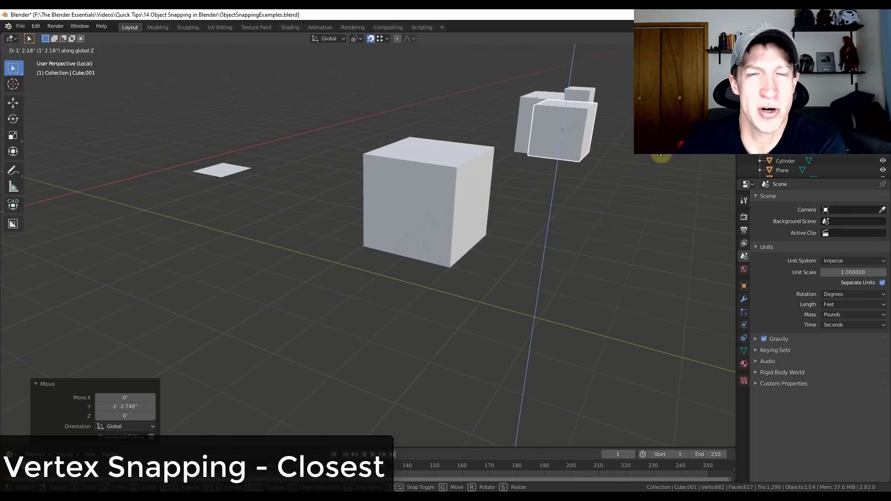
click(661, 160)
scroll(552, 188, up, 2)
middle_drag(547, 188, 531, 159)
key(g)
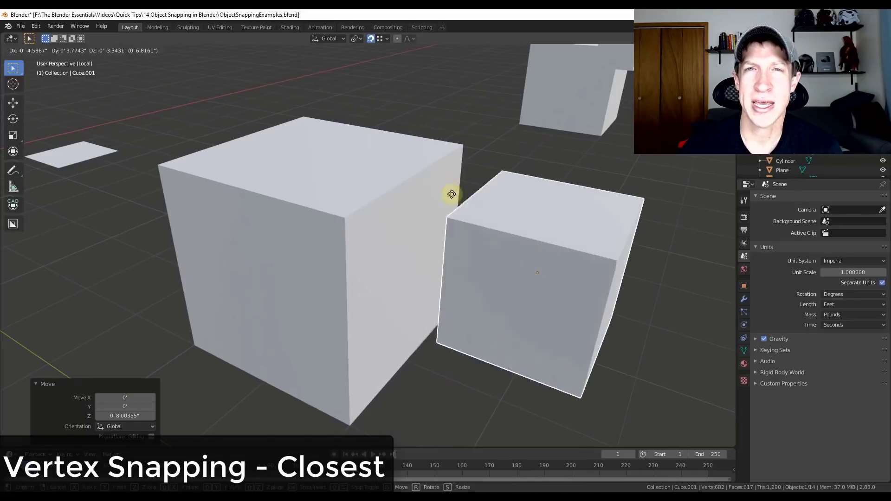
click(347, 226)
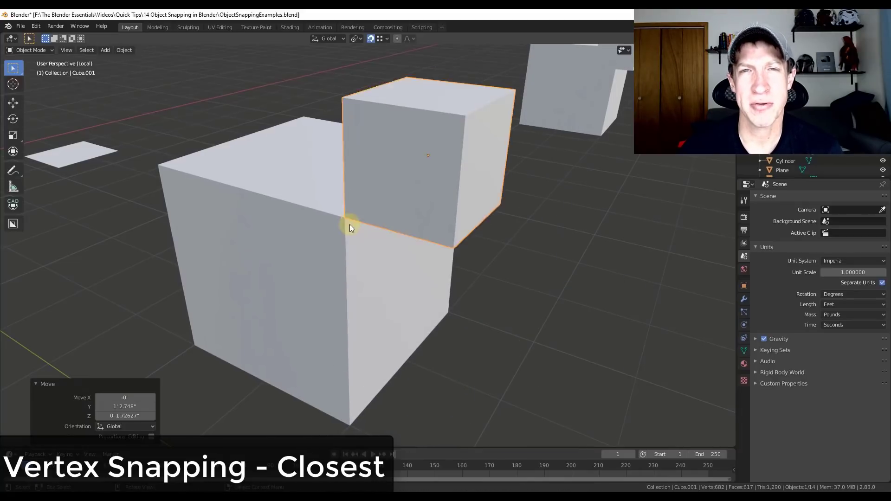
Move the small cube about 1' 8" away from the large cube along the Y axis.
scroll(348, 226, down, 5)
middle_drag(347, 226, 443, 153)
scroll(366, 175, up, 2)
key(g)
key(y)
click(483, 184)
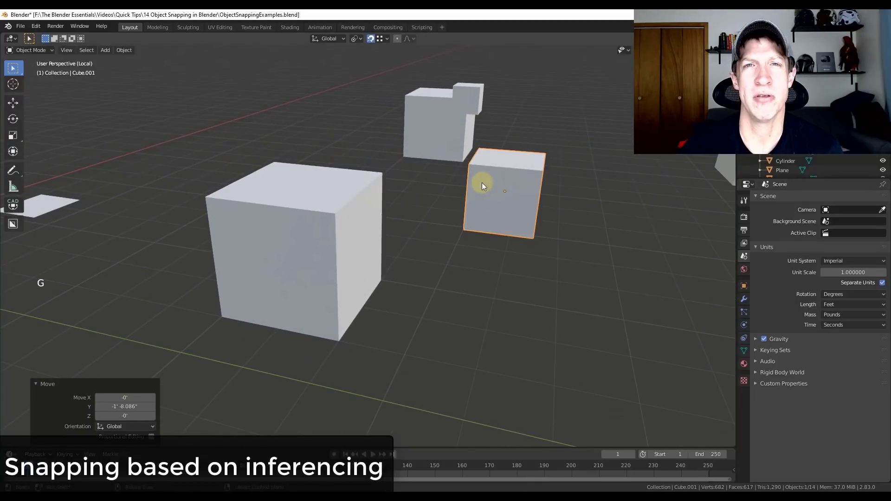
Lower the small cube 2' along the Z axis, using the large cube's bottom front corner as the snap target.
middle_drag(483, 184, 473, 184)
key(g)
key(z)
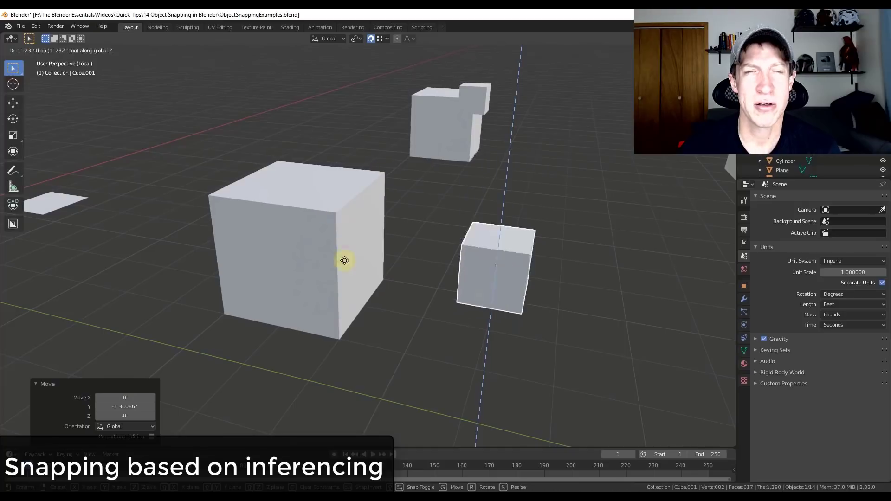
click(339, 342)
Snap the small cube to successive corners of the large cube with closest-vertex snapping, ending at the upper front corner.
click(383, 38)
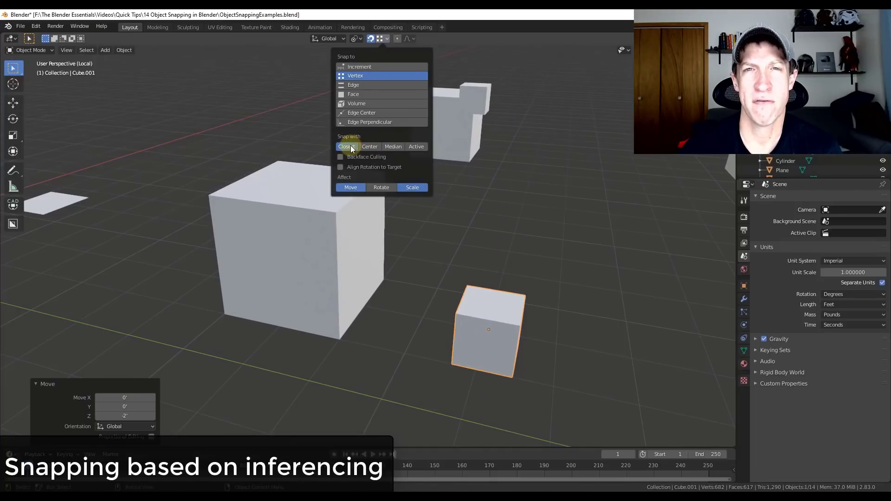
click(457, 310)
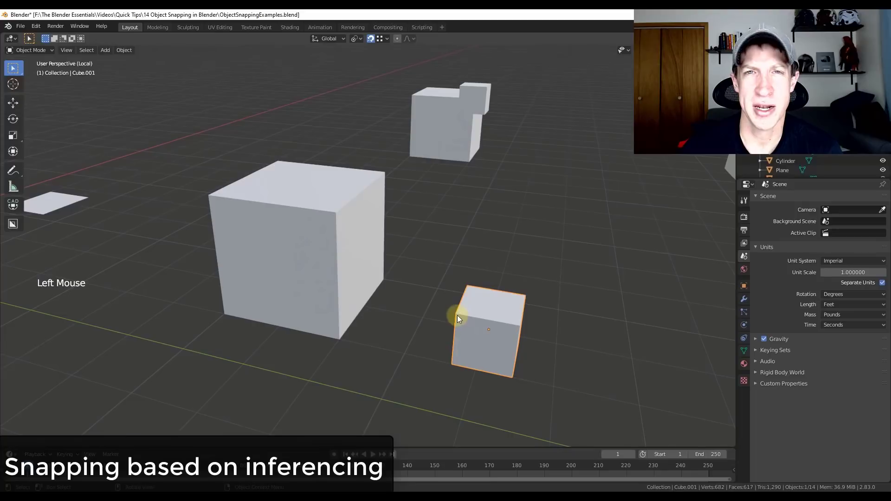
key(g)
click(361, 199)
key(g)
click(385, 176)
key(g)
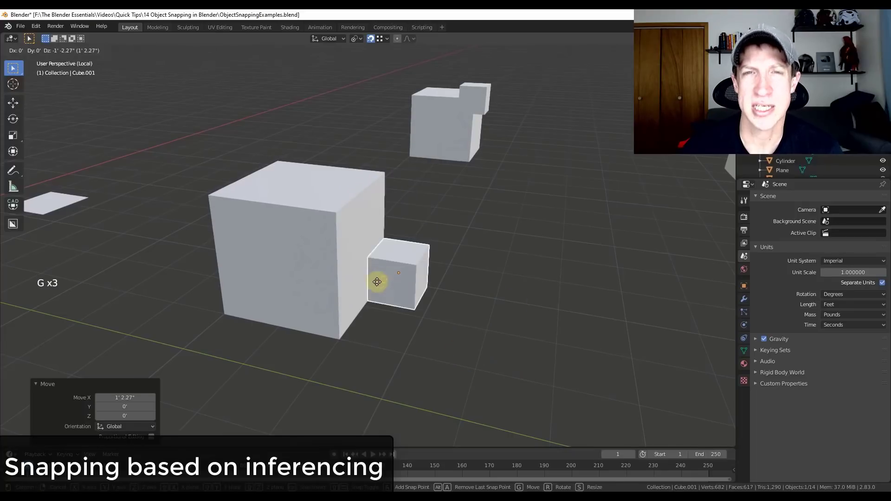
click(378, 282)
key(g)
click(341, 338)
key(g)
click(339, 216)
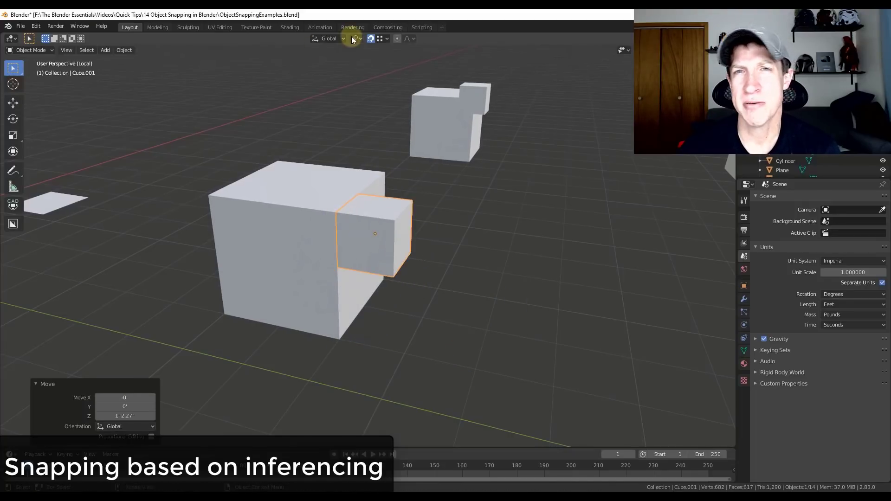
Change the vertex snapping to snap with Center for the small cube attached to the farther block.
click(380, 39)
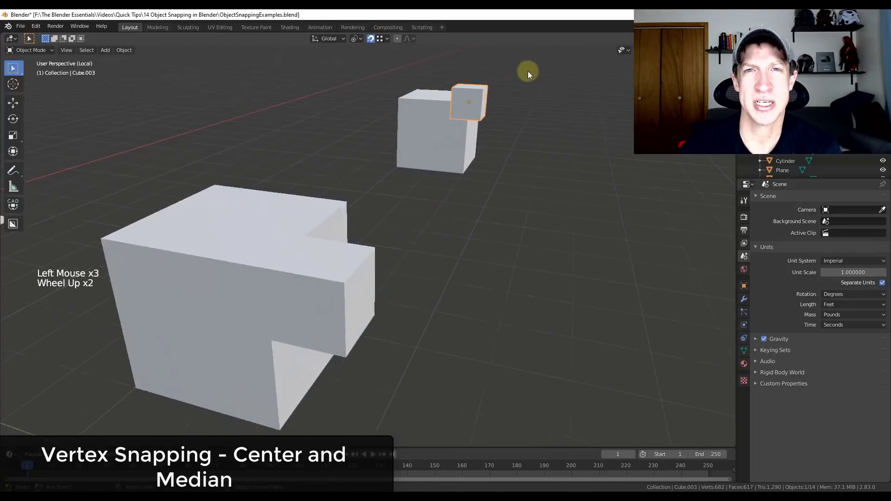
scroll(527, 74, up, 19)
middle_drag(527, 74, 471, 105)
scroll(396, 66, down, 5)
click(394, 39)
click(370, 145)
Snap the farther block's small cube by its center onto several successive vertices.
key(g)
click(348, 166)
key(g)
click(377, 133)
key(g)
click(469, 151)
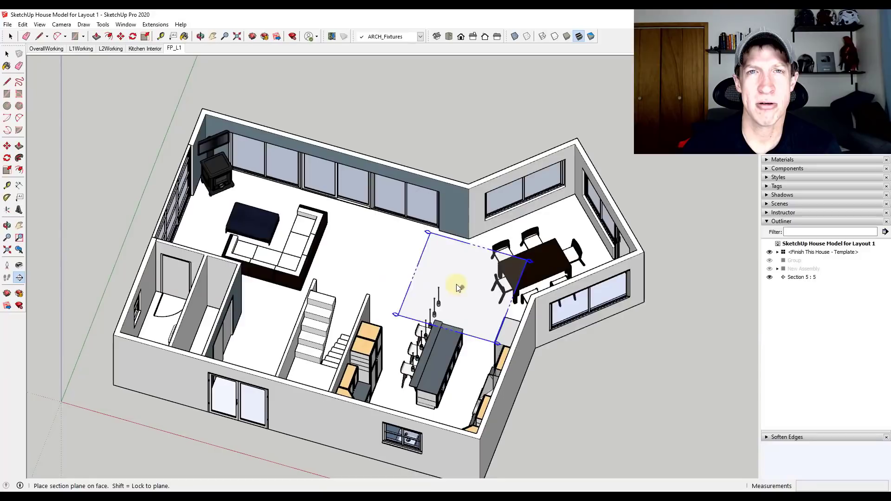
In SketchUp, place a section plane on the house model with its orientation locked.
key(shift)
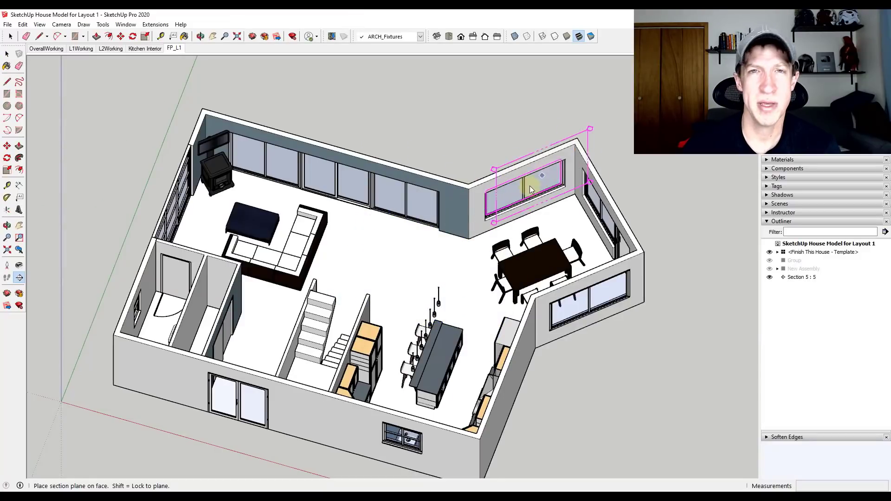
click(406, 200)
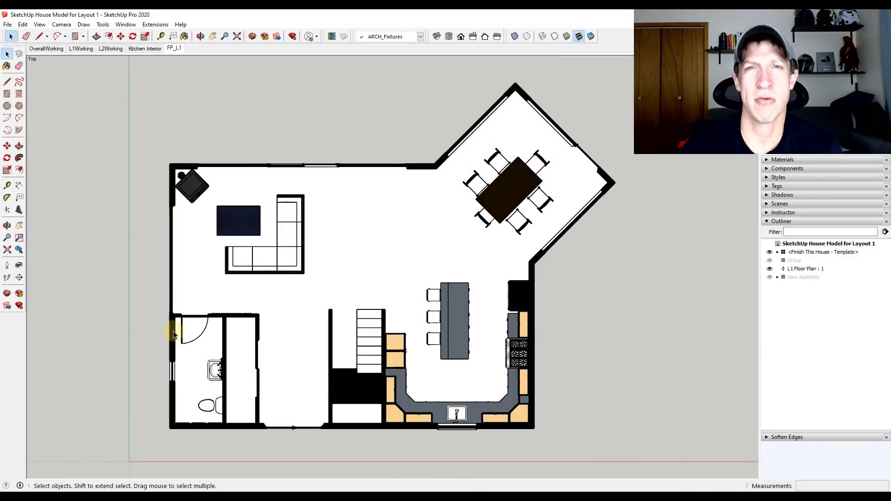
Open the Default Styles collection for the floor plan view.
click(766, 180)
click(835, 236)
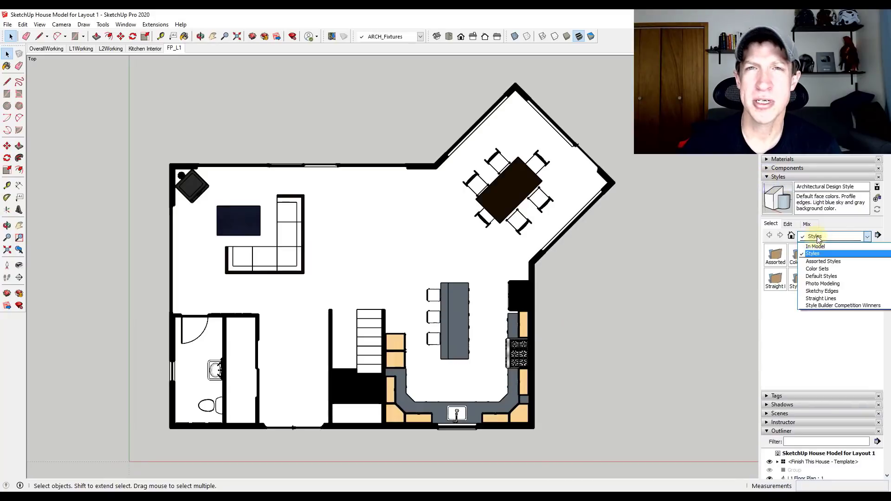
click(825, 272)
click(822, 279)
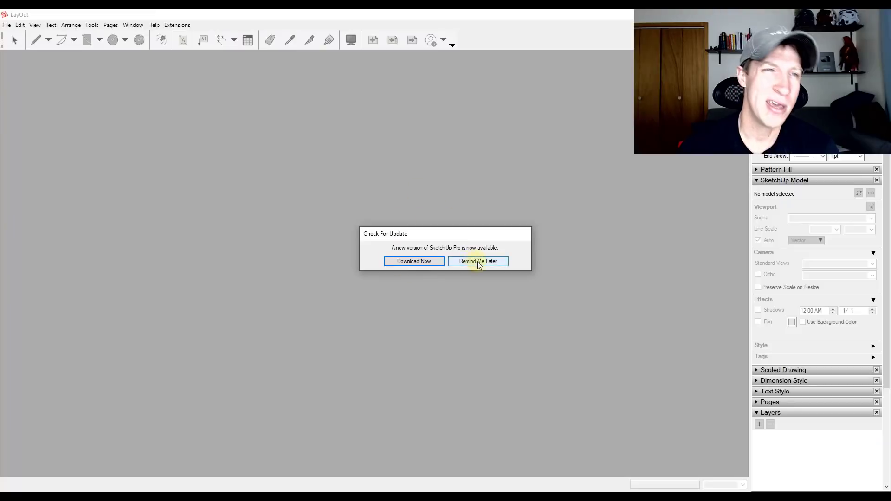
In LayOut, postpone the software update and start a new document.
click(477, 260)
click(378, 126)
double_click(460, 187)
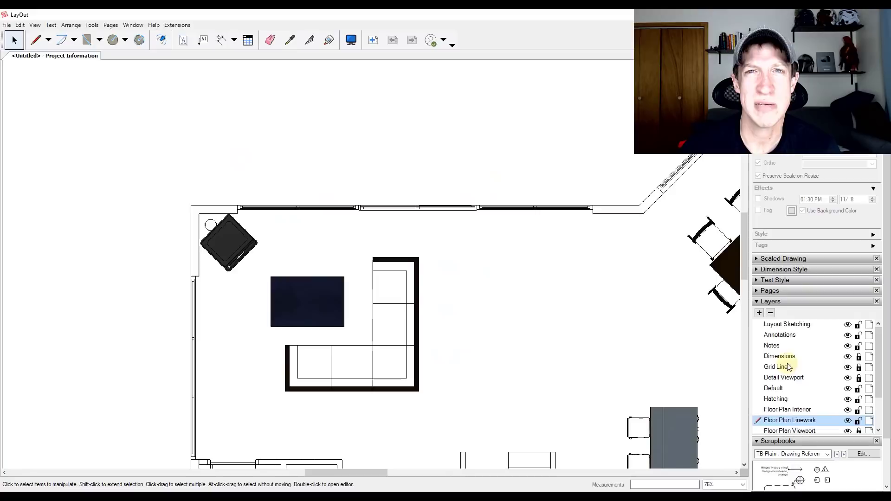
Make Dimensions the active layer and add a linear dimension across the first window opening of the upper living room wall.
click(779, 356)
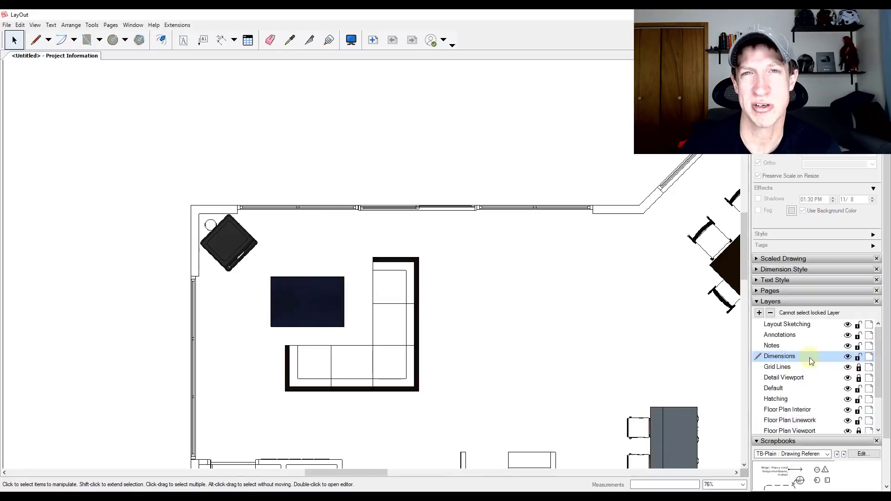
click(221, 40)
click(238, 205)
click(448, 205)
click(435, 133)
key(space)
Set the window dimension's length format to feet and fractional inches and adjust its precision.
click(334, 130)
click(783, 269)
click(807, 325)
click(805, 340)
click(856, 338)
click(850, 371)
click(575, 253)
middle_drag(315, 206, 219, 214)
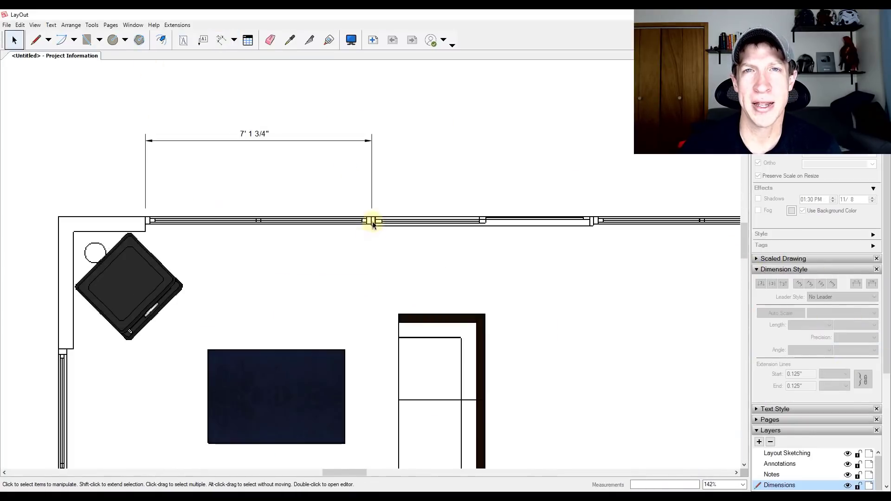